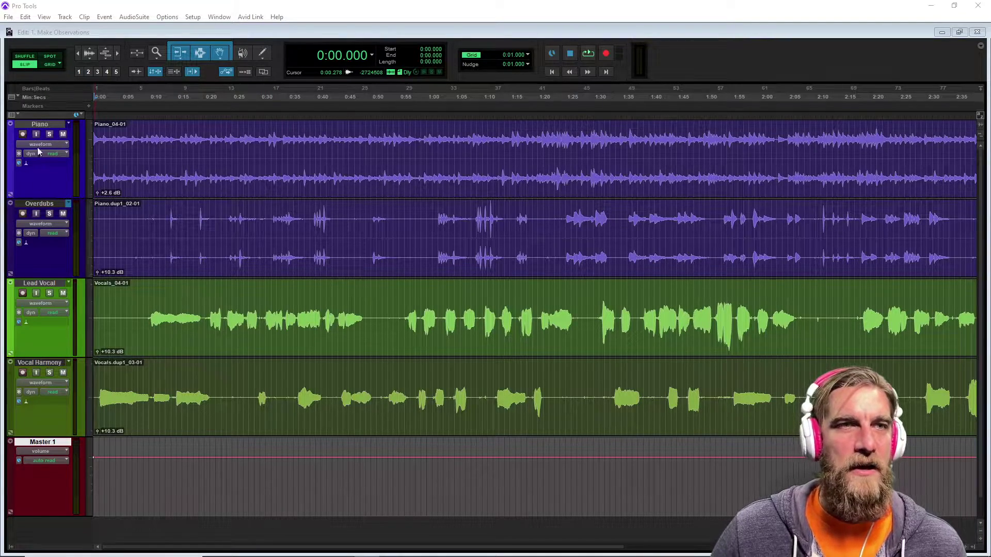
Show the Inserts A-E column for the tracks in the Edit window
{"action": "left_click", "coordinate": [13, 118]}
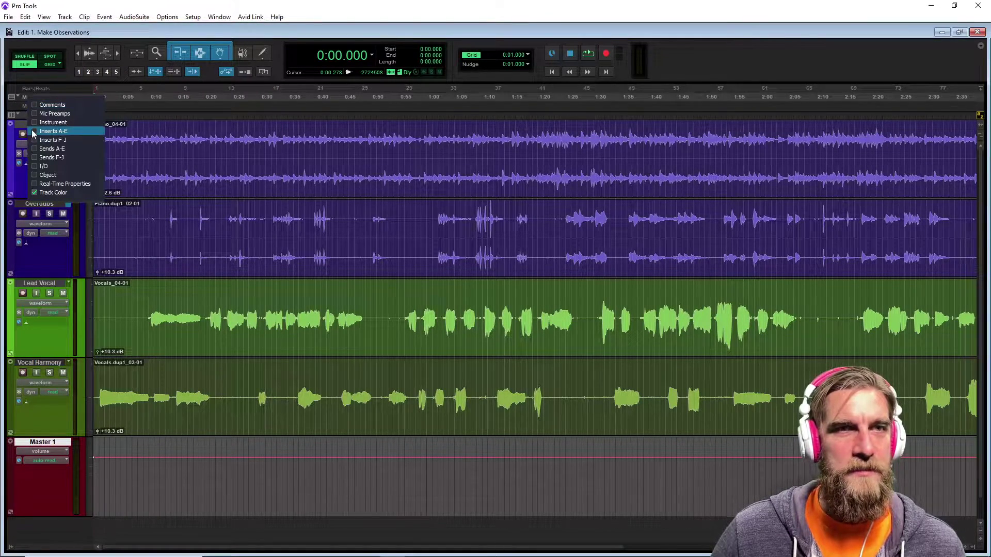
{"action": "left_click", "coordinate": [34, 131]}
{"action": "left_click", "coordinate": [109, 331]}
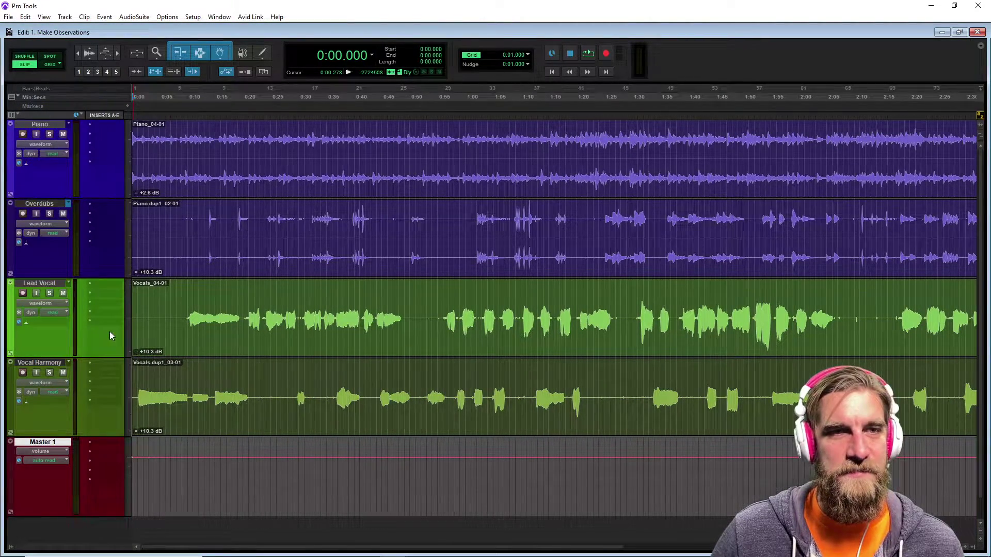
Solo the Lead Vocal track and load the mono Dyn3 Expander/Gate in its first insert slot
{"action": "left_click", "coordinate": [49, 293]}
{"action": "left_click", "coordinate": [98, 283]}
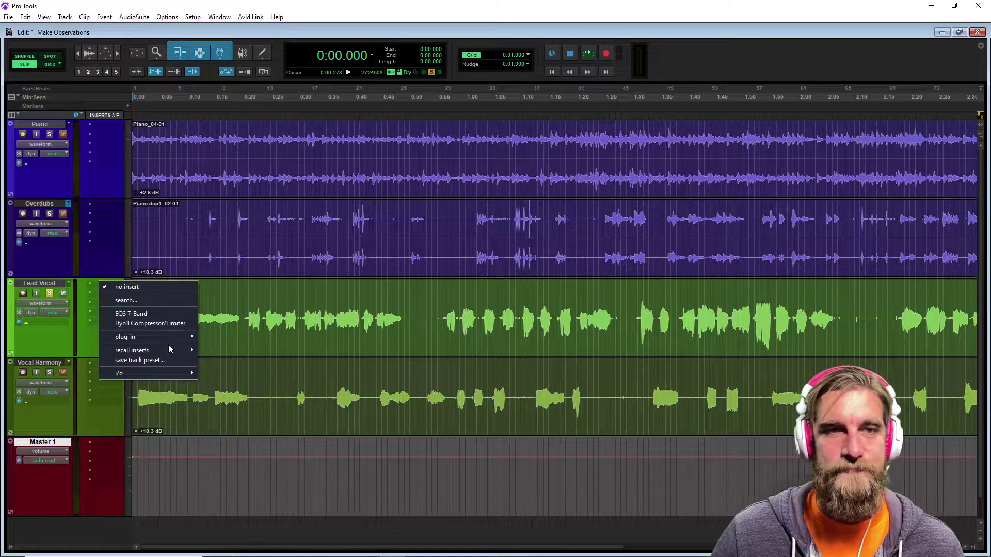
{"action": "mouse_move", "coordinate": [172, 338]}
{"action": "mouse_move", "coordinate": [225, 346]}
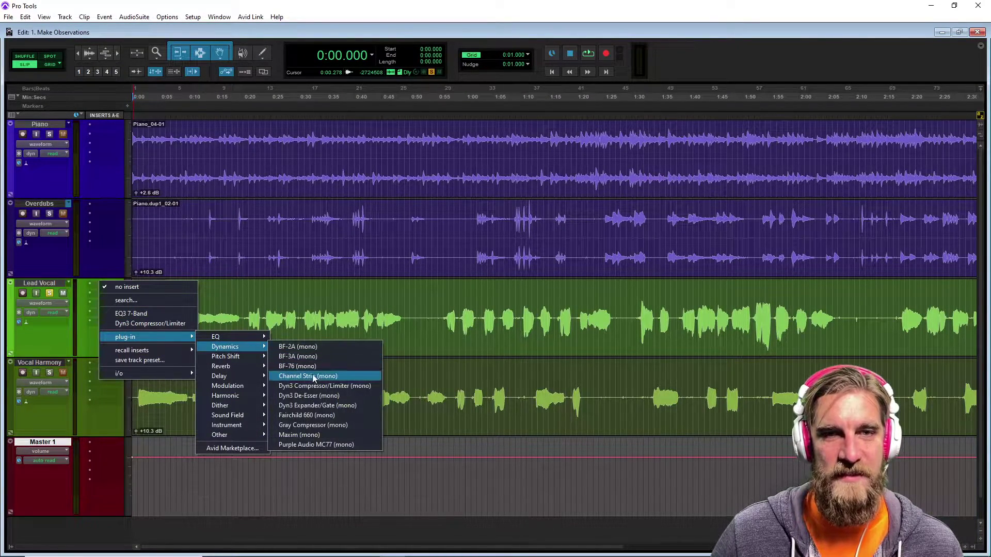
{"action": "left_click", "coordinate": [327, 406]}
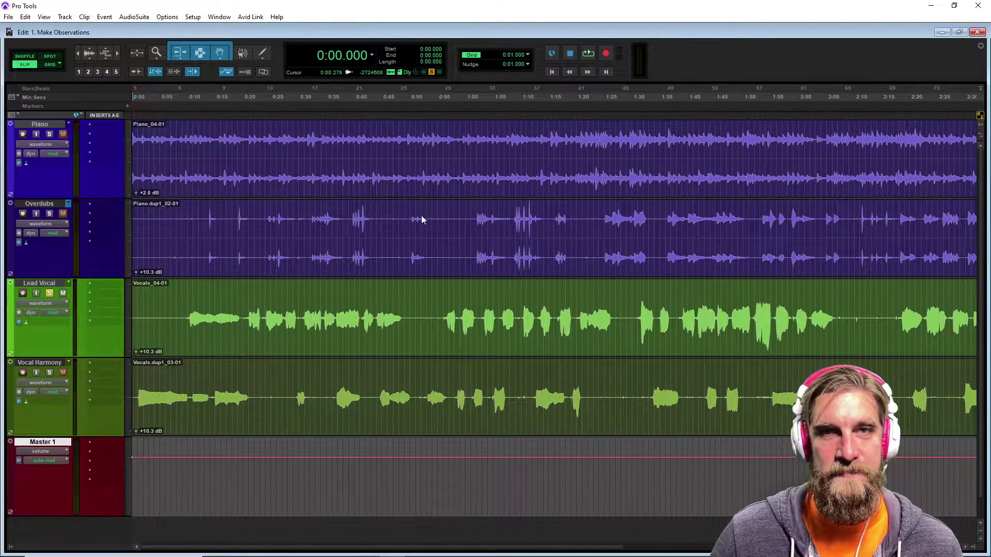
Play the Lead Vocal from about 0:24, lower the gate's threshold to -33.1 dB, and close the plug-in window
{"action": "left_click_drag", "start_coordinate": [205, 275], "coordinate": [548, 84]}
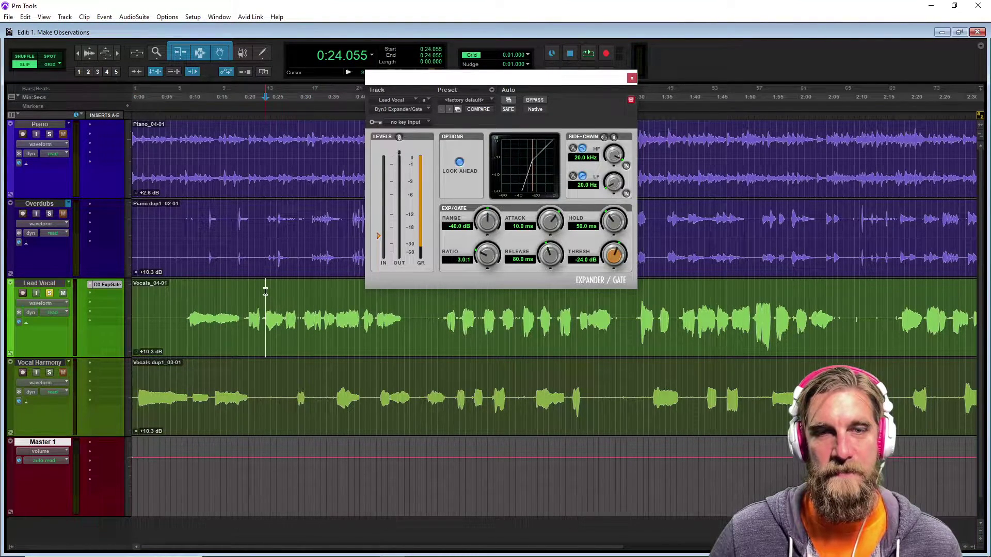
{"action": "key", "text": "space"}
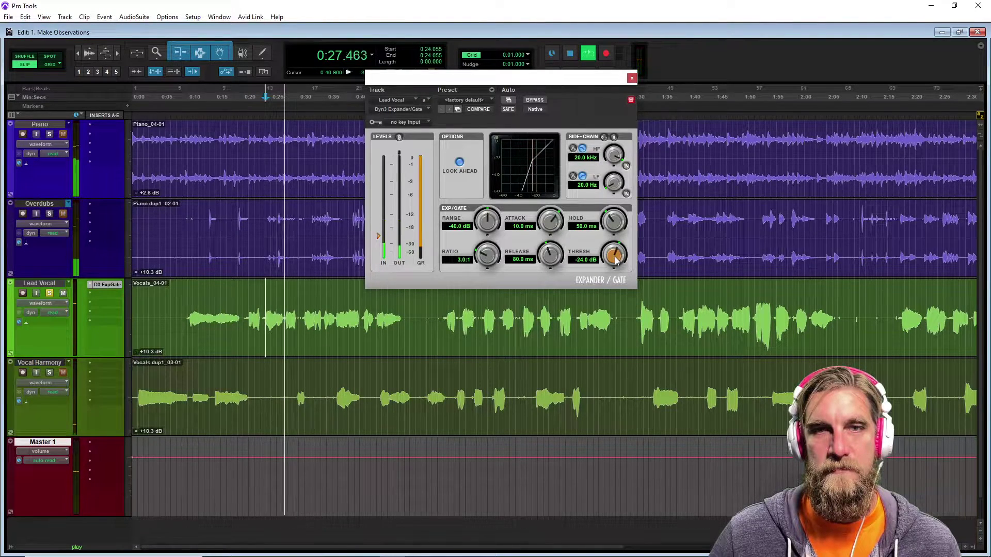
{"action": "left_click_drag", "start_coordinate": [616, 260], "coordinate": [610, 259]}
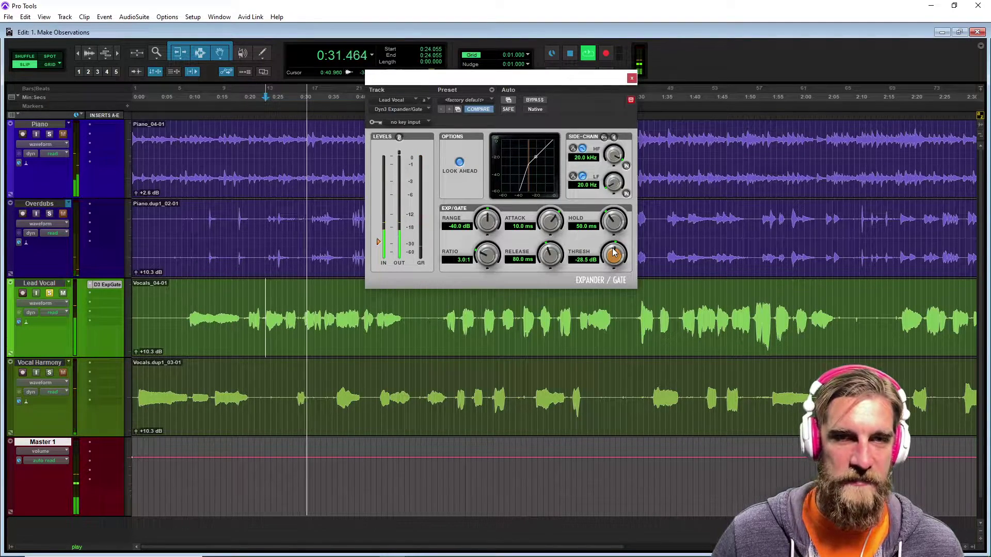
{"action": "left_click_drag", "start_coordinate": [614, 251], "coordinate": [611, 323]}
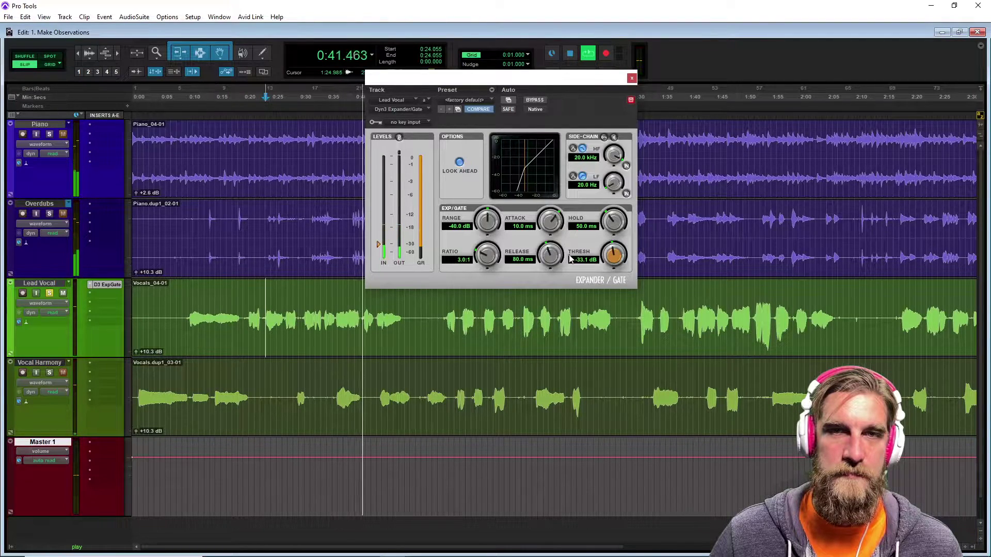
{"action": "key", "text": "space"}
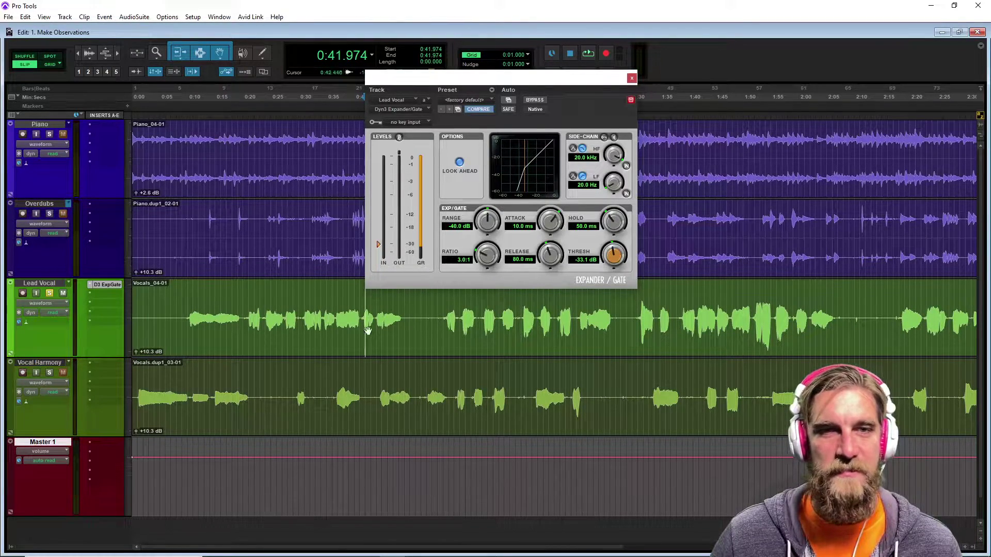
{"action": "left_click", "coordinate": [631, 79]}
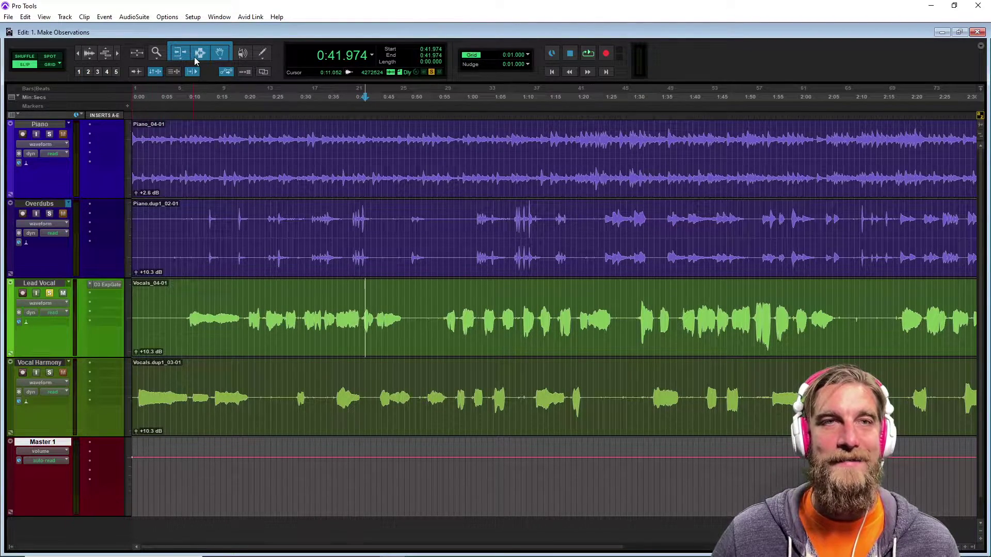
Solo Vocal Harmony alongside Lead Vocal and trim both clips' silent openings, starting Lead Vocal at about 0:09.4 and Vocal Harmony at about 0:00.7
{"action": "left_click_drag", "start_coordinate": [134, 314], "coordinate": [185, 341]}
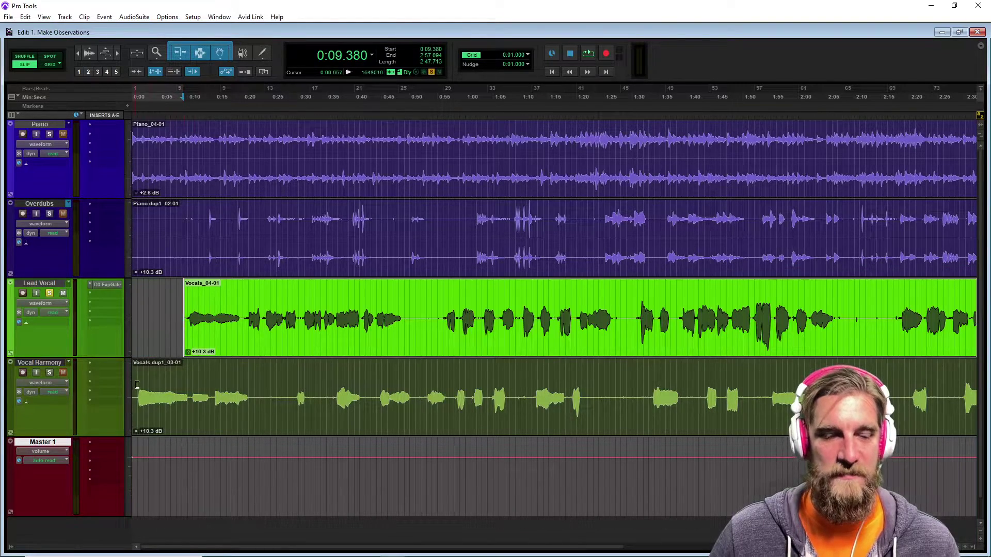
{"action": "left_click", "coordinate": [118, 54]}
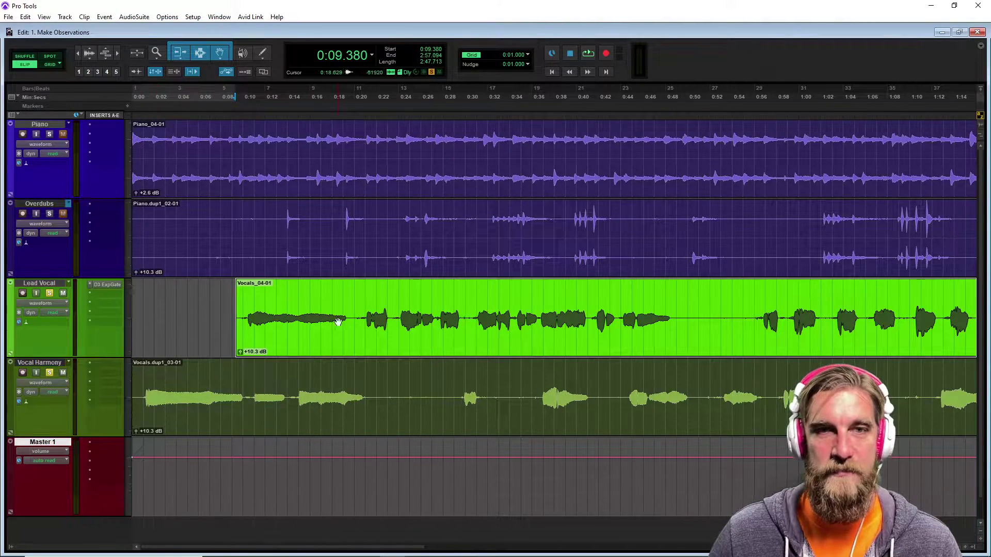
{"action": "left_click", "coordinate": [551, 71]}
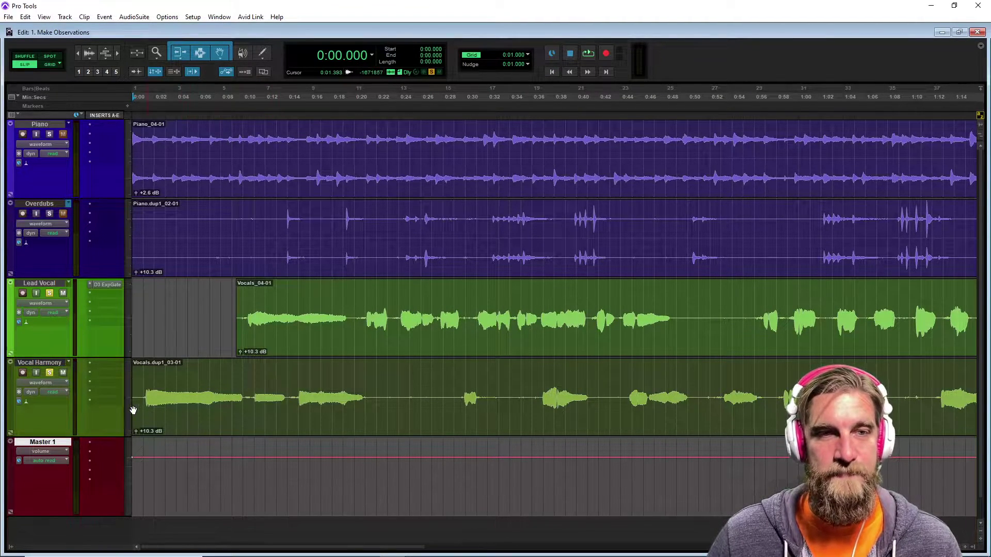
{"action": "key", "text": "space"}
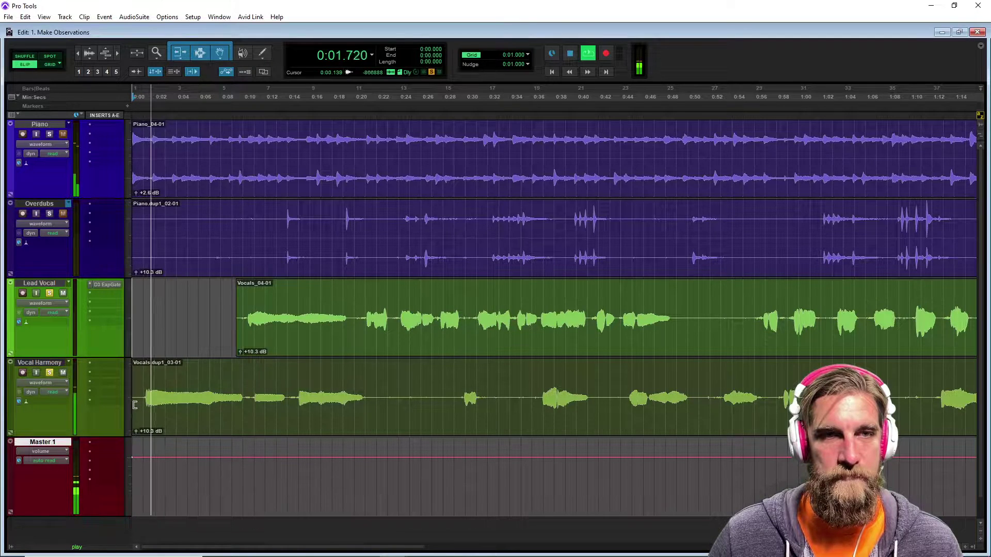
{"action": "left_click_drag", "start_coordinate": [135, 406], "coordinate": [139, 411]}
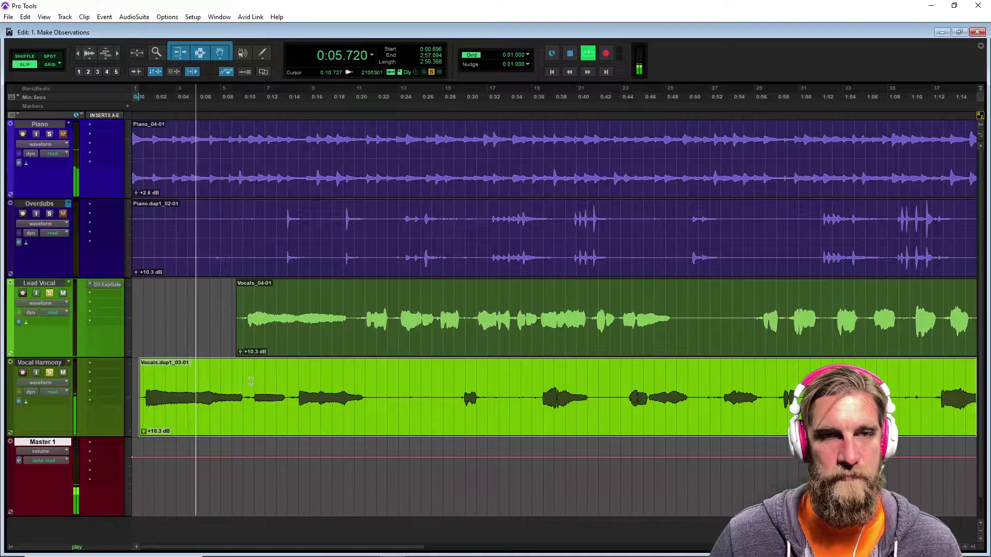
Tighten the Lead Vocal clip's start to about 0:10.4 and delete the silent gap after the first Vocal Harmony phrase
{"action": "left_click_drag", "start_coordinate": [247, 381], "coordinate": [251, 382]}
{"action": "key", "text": "ctrl+bracketright"}
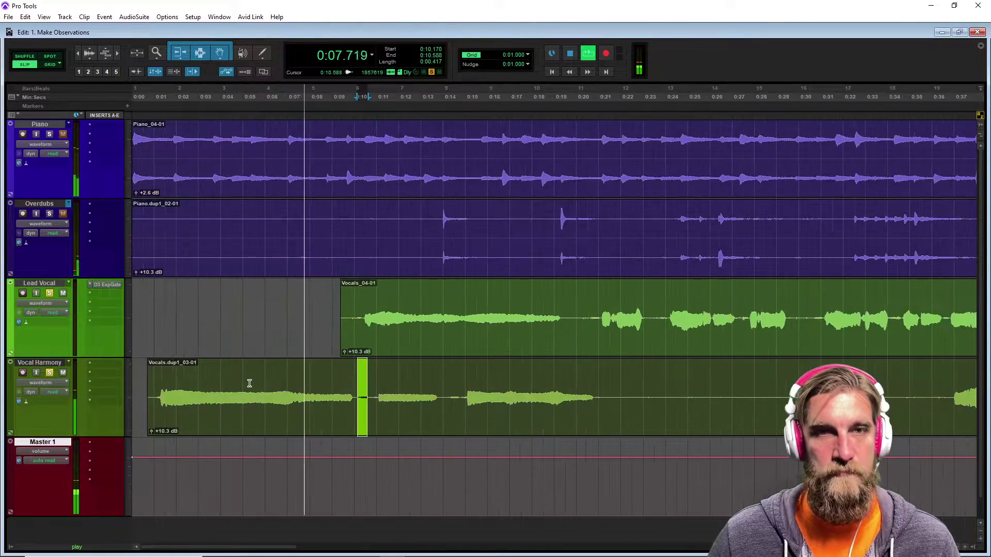
{"action": "key", "text": "ctrl+bracketright"}
{"action": "left_click", "coordinate": [529, 332]}
{"action": "left_click_drag", "start_coordinate": [530, 329], "coordinate": [562, 343]}
{"action": "left_click_drag", "start_coordinate": [551, 381], "coordinate": [596, 366]}
{"action": "key", "text": "Delete"}
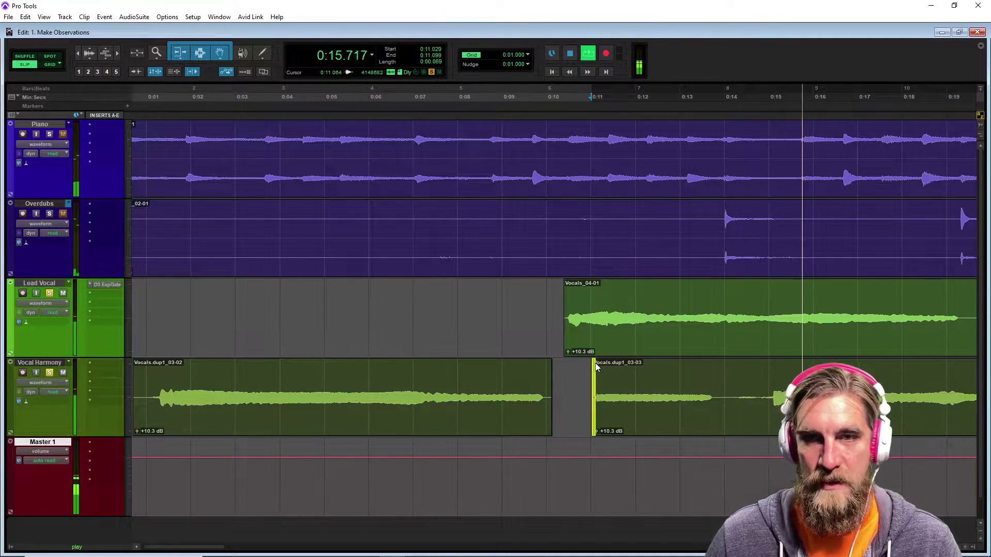
Delete the silent gap between the second and third Vocal Harmony phrases and add a short fade-in to each of the two clips
{"action": "left_click", "coordinate": [596, 364]}
{"action": "left_click_drag", "start_coordinate": [720, 380], "coordinate": [758, 382]}
{"action": "key", "text": "Delete"}
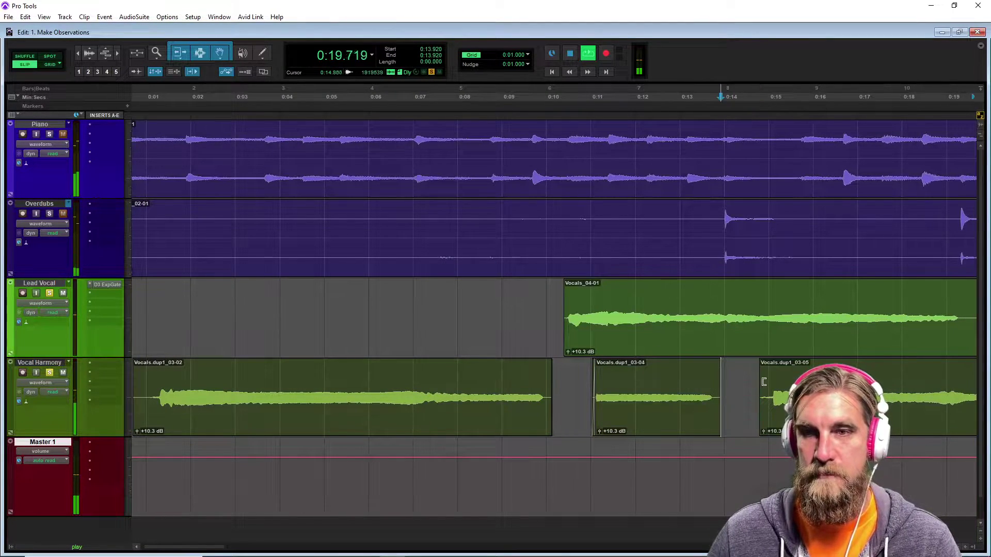
{"action": "left_click_drag", "start_coordinate": [762, 381], "coordinate": [770, 362]}
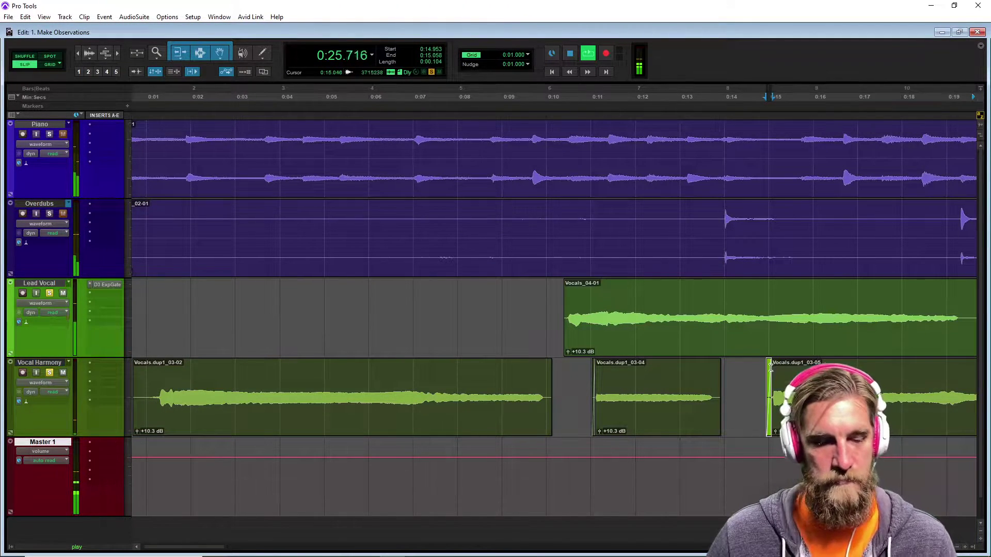
Delete the silent gaps after the first and second Lead Vocal phrases and stop playback
{"action": "key", "text": "ctrl+bracketleft"}
{"action": "left_click_drag", "start_coordinate": [564, 302], "coordinate": [655, 303]}
{"action": "key", "text": "Delete"}
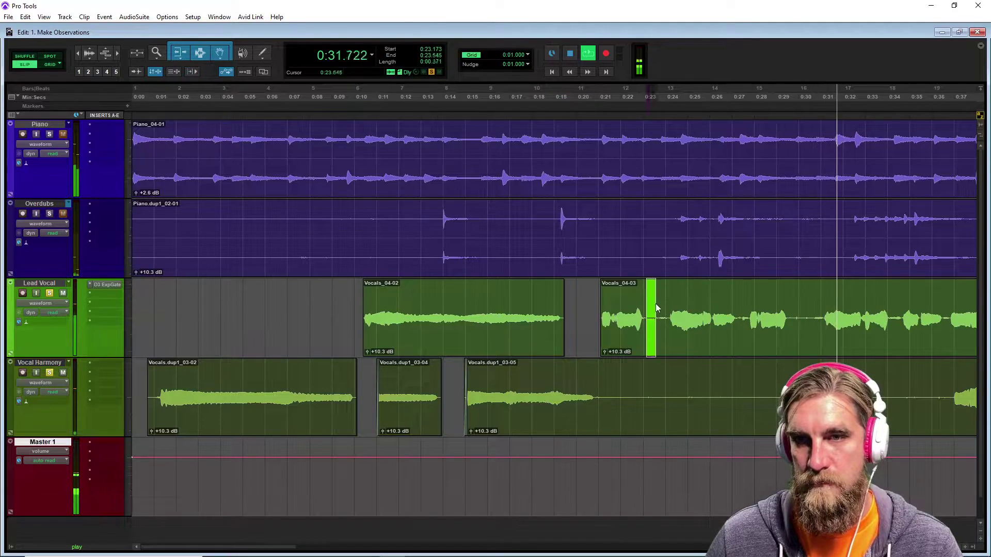
{"action": "key", "text": "Delete"}
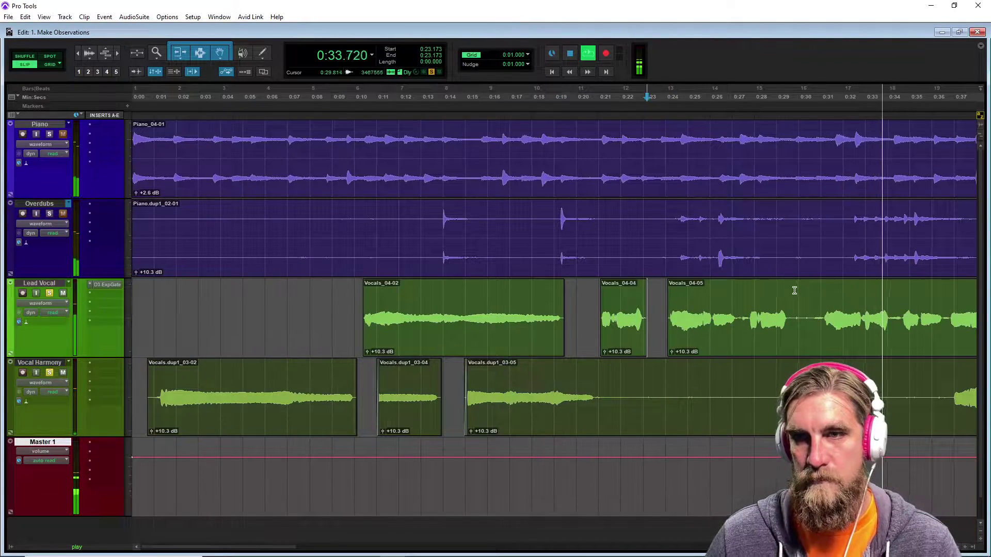
{"action": "key", "text": "space"}
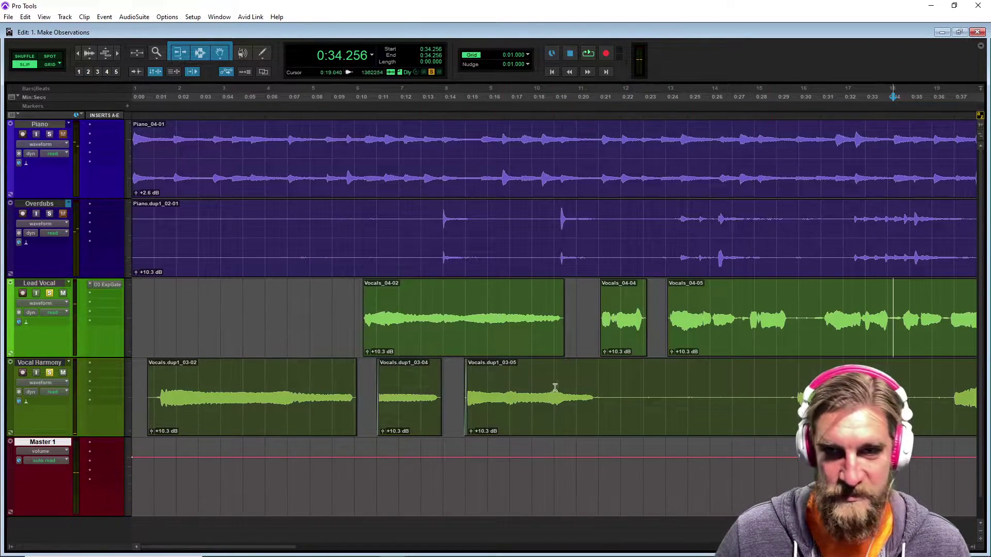
Delete the silence from about 0:21.3 to 0:29.7 on Vocal Harmony and from about 0:29.6 to 0:31.1 on Lead Vocal
{"action": "left_click_drag", "start_coordinate": [605, 388], "coordinate": [794, 390]}
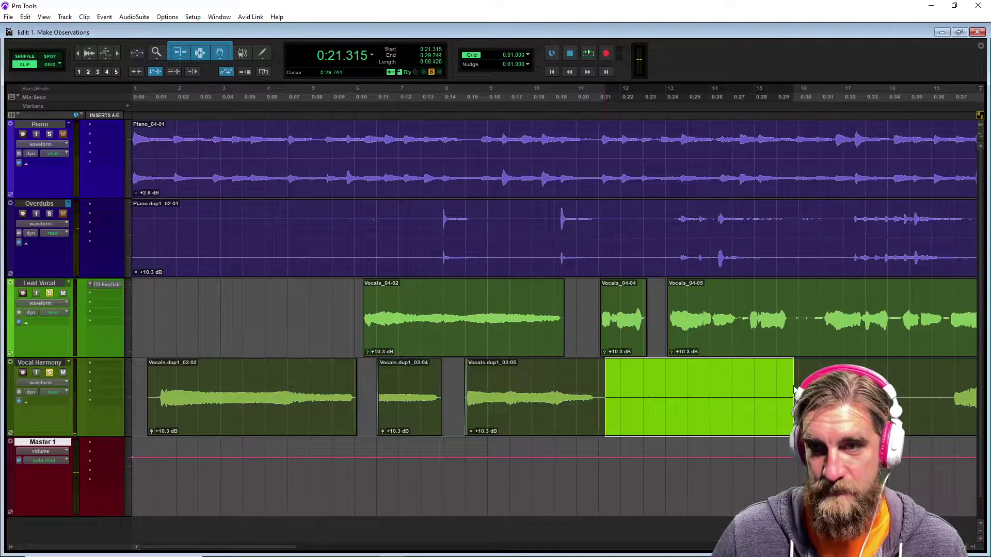
{"action": "key", "text": "Delete"}
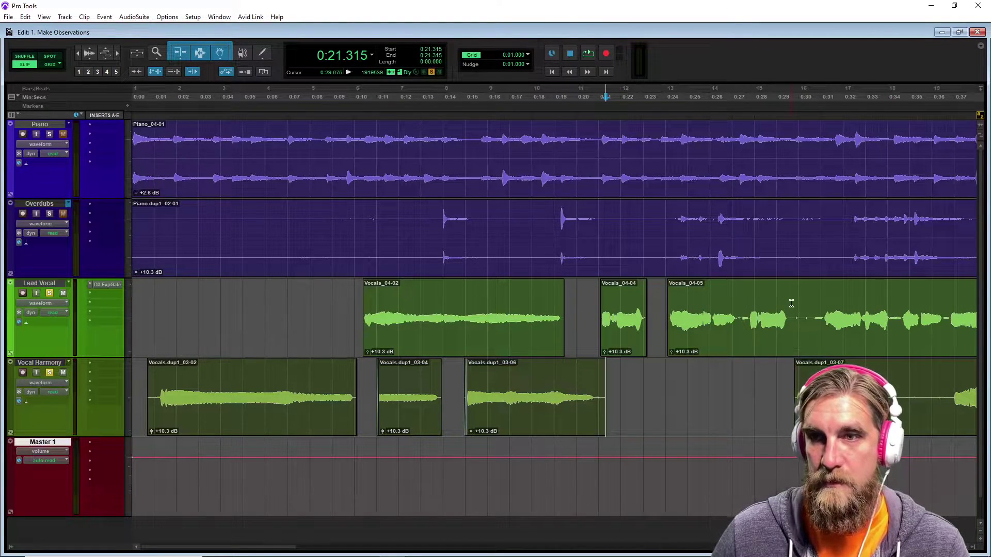
{"action": "left_click_drag", "start_coordinate": [788, 305], "coordinate": [822, 308]}
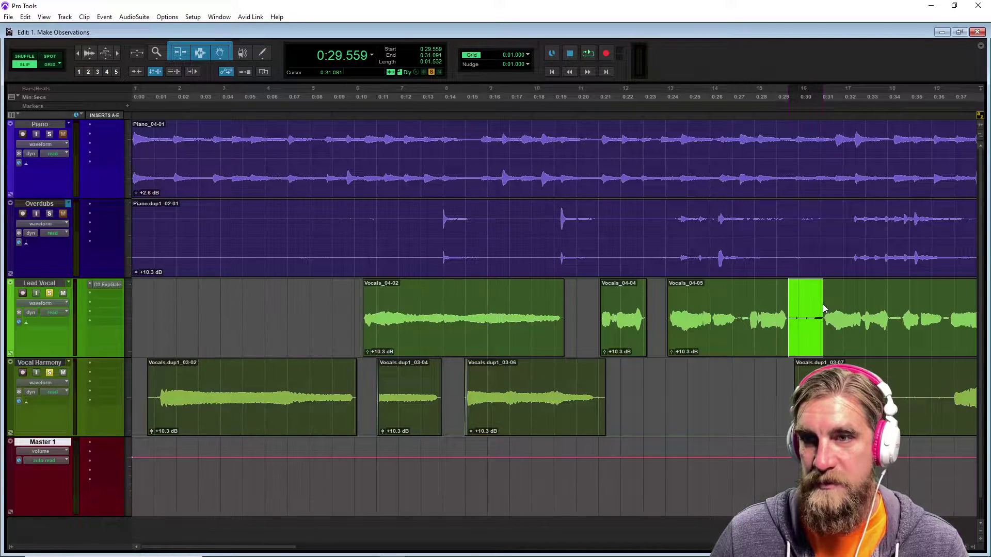
{"action": "key", "text": "n"}
{"action": "key", "text": "Delete"}
Add fade-ins of about 0.05 s to the Lead Vocal clip at 0:31.1 and Vocal Harmony clip at 0:29.8, and fade out the preceding Lead Vocal clip
{"action": "key", "text": "ctrl+]"}
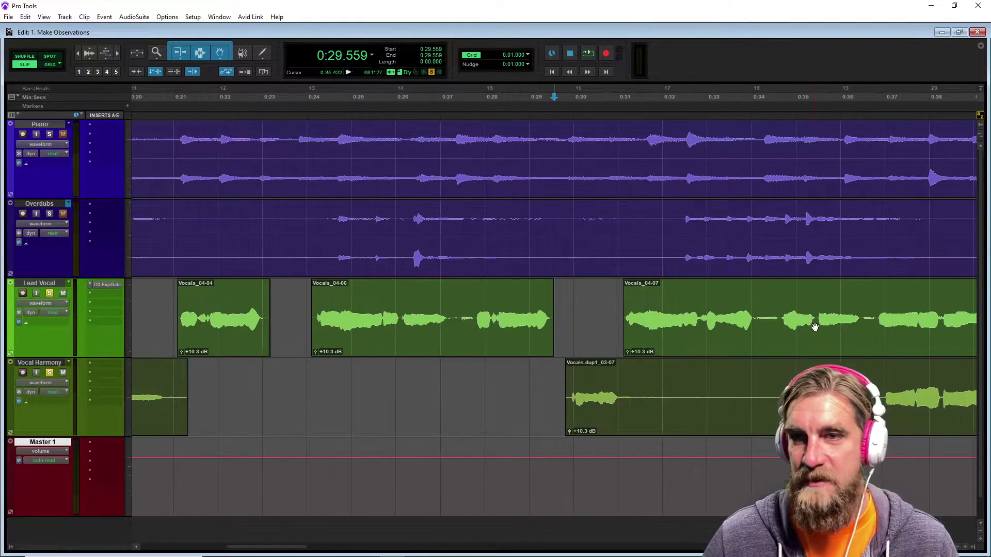
{"action": "key", "text": "ctrl+]"}
{"action": "key", "text": "ctrl+]"}
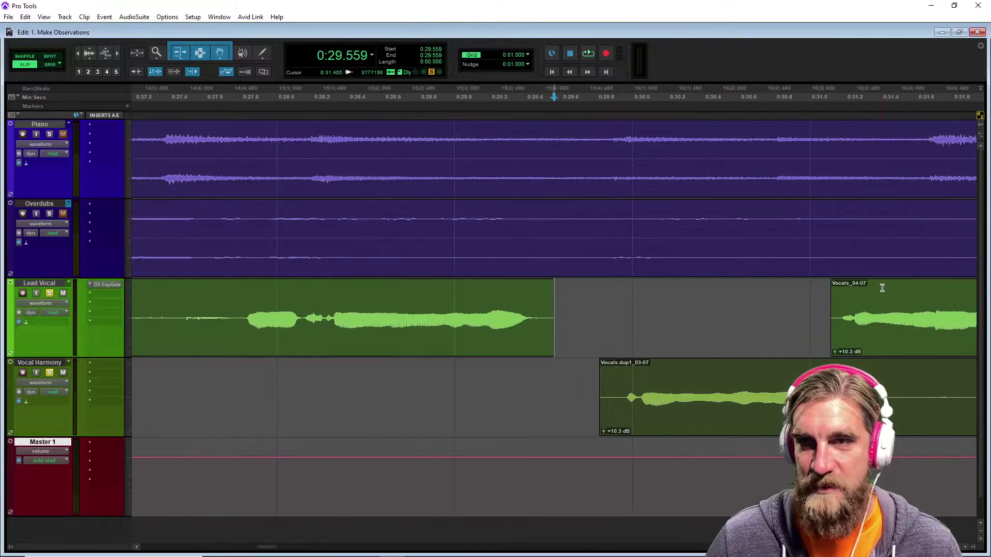
{"action": "left_click_drag", "start_coordinate": [832, 281], "coordinate": [838, 280]}
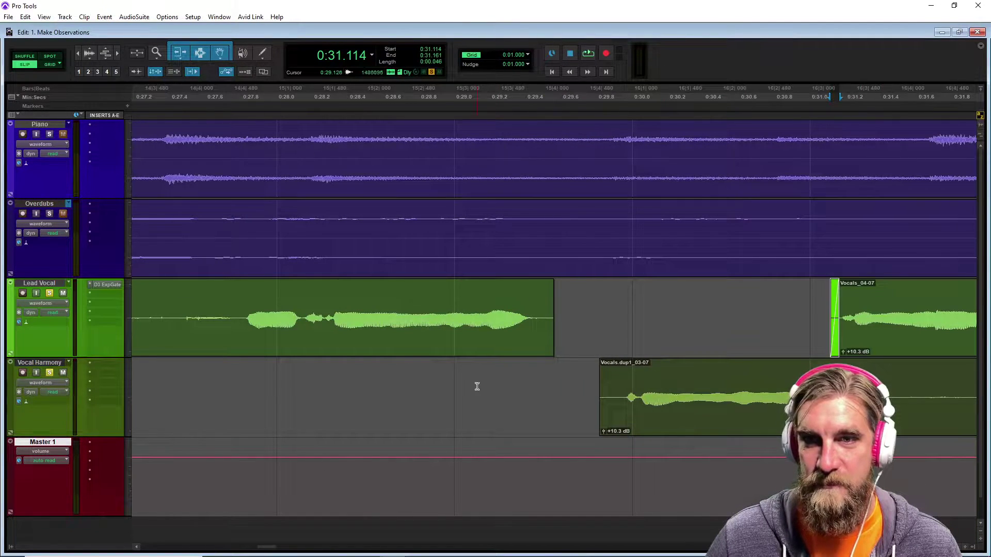
{"action": "left_click_drag", "start_coordinate": [599, 364], "coordinate": [608, 363]}
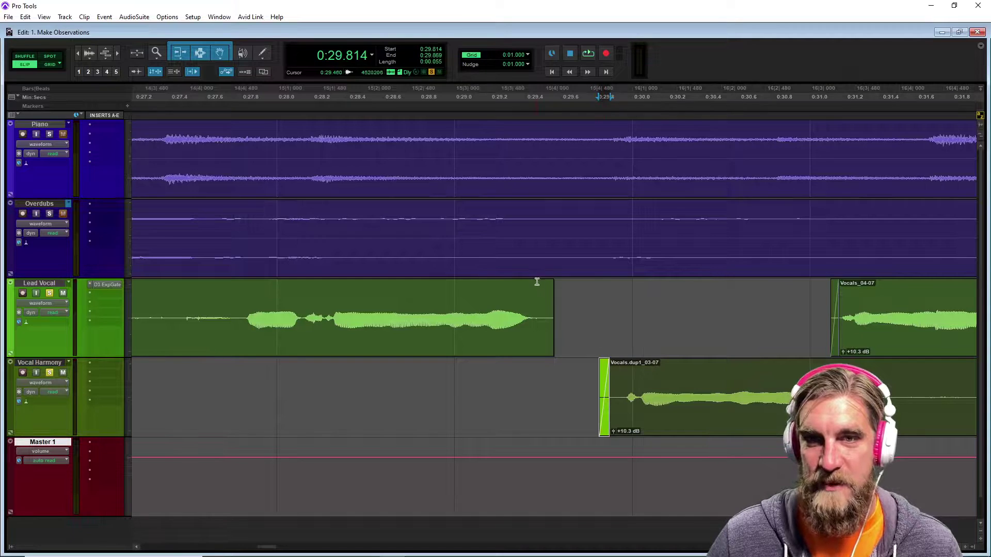
{"action": "left_click_drag", "start_coordinate": [555, 279], "coordinate": [552, 285]}
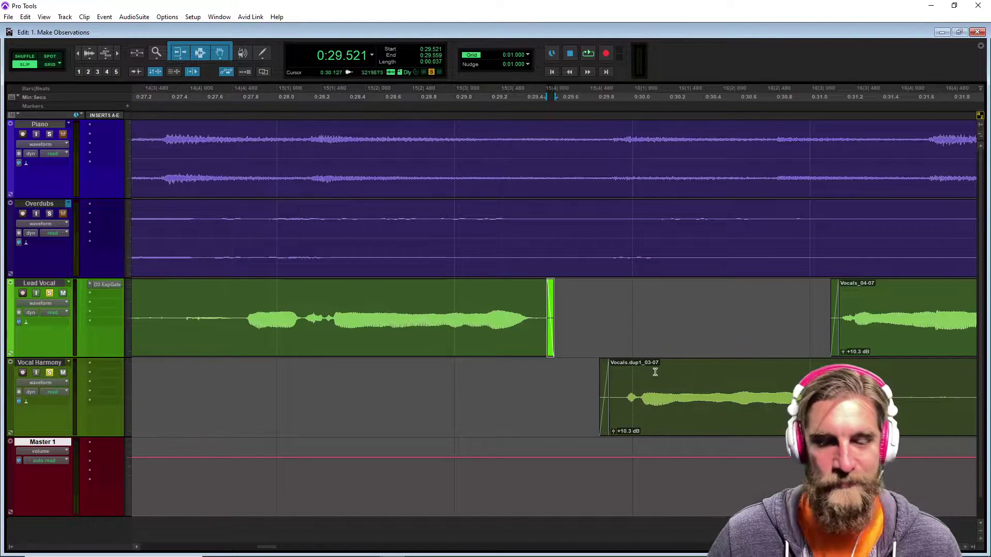
Delete the Vocal Harmony silence from about 0:31.4 to 0:33.2 and fade out the preceding clip over about 0.17 s
{"action": "key", "text": "r"}
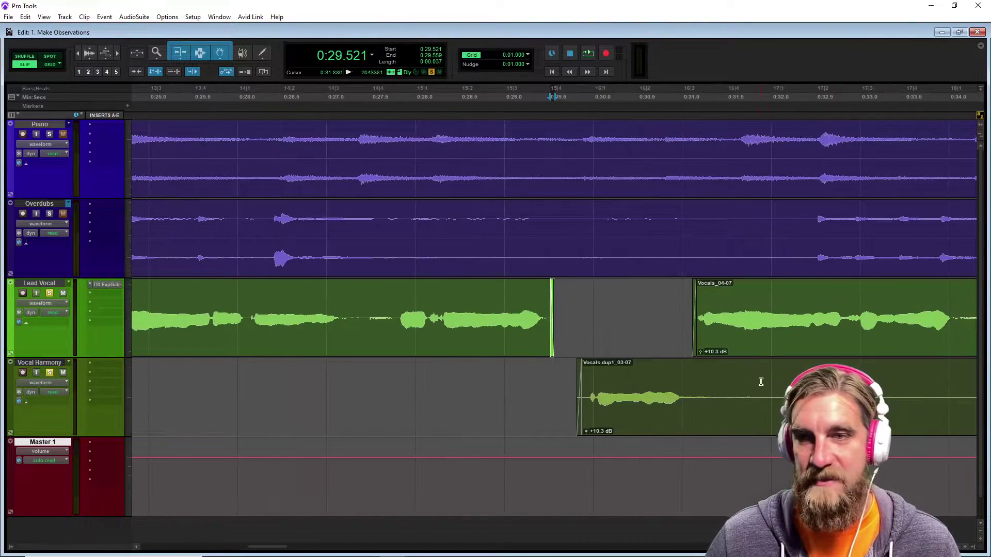
{"action": "left_click_drag", "start_coordinate": [713, 384], "coordinate": [854, 391]}
{"action": "key", "text": "Delete"}
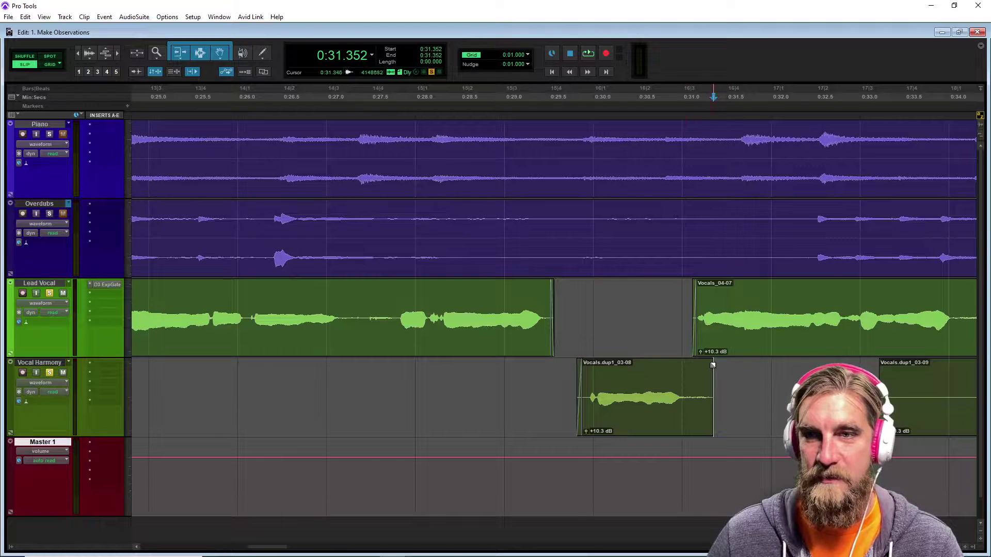
{"action": "left_click_drag", "start_coordinate": [709, 363], "coordinate": [697, 362]}
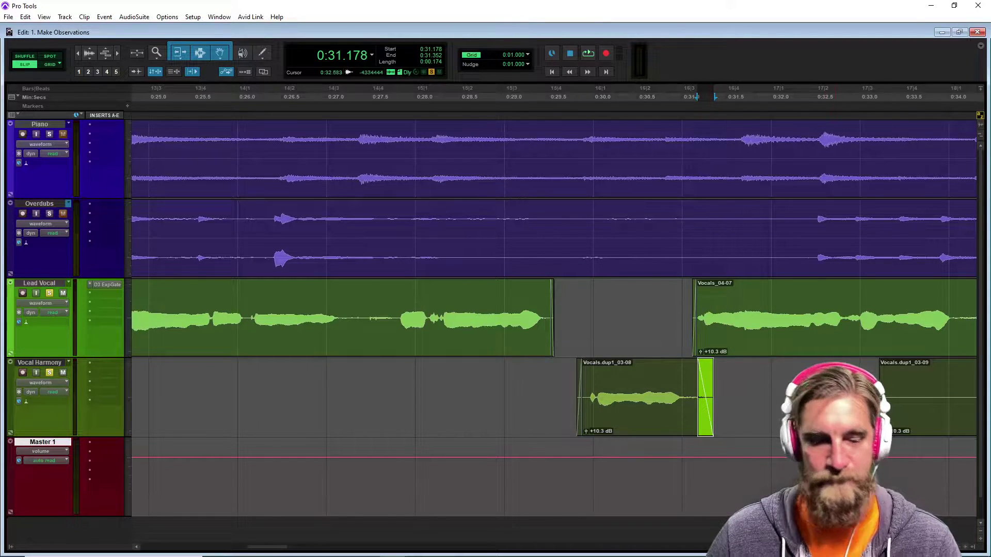
{"action": "key", "text": "ctrl+bracketleft"}
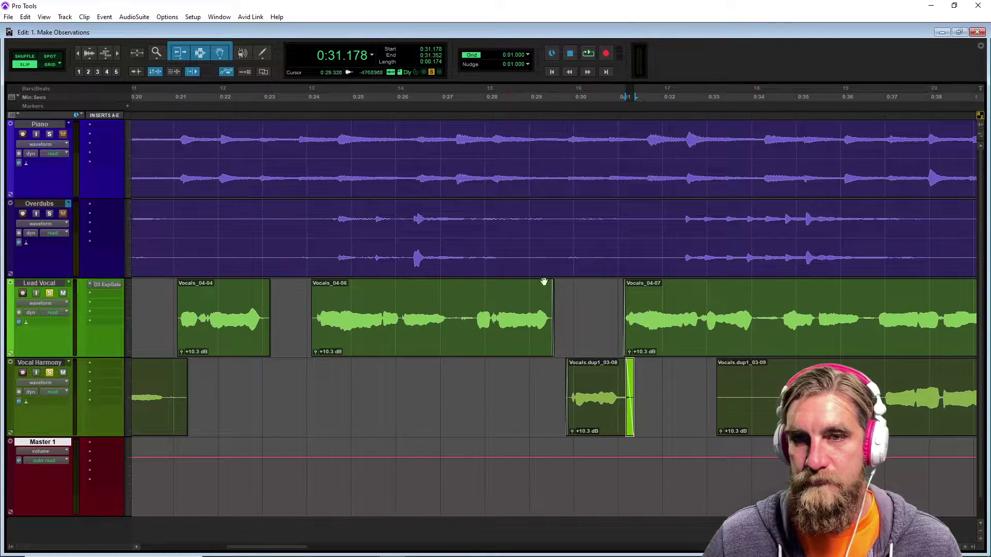
Play from about 0:30.3 and remove the Vocal Harmony silence from about 0:33.2 to 0:36.9
{"action": "left_click", "coordinate": [590, 288]}
{"action": "key", "text": "space"}
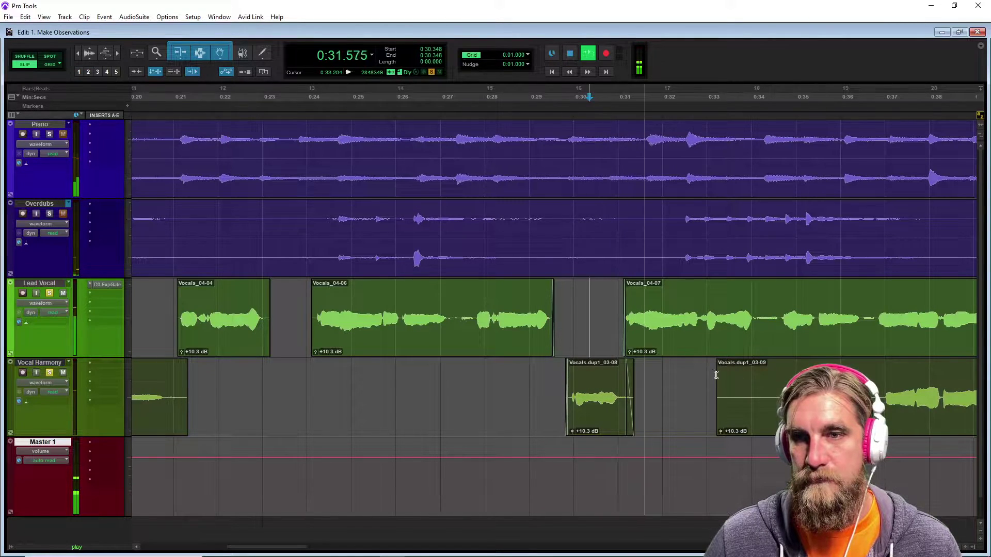
{"action": "left_click_drag", "start_coordinate": [719, 376], "coordinate": [817, 379]}
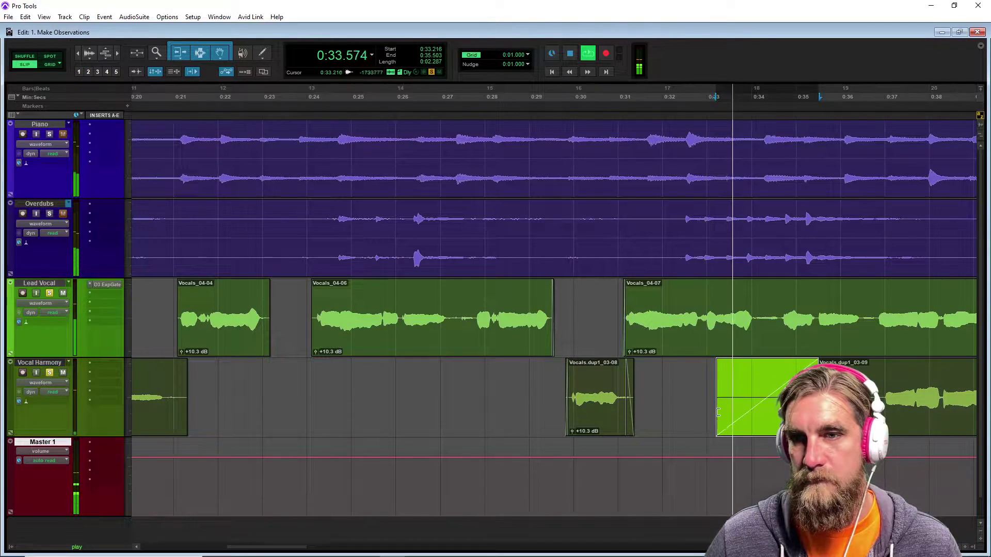
{"action": "left_click", "coordinate": [738, 416], "text": "shift"}
{"action": "left_click", "coordinate": [806, 392]}
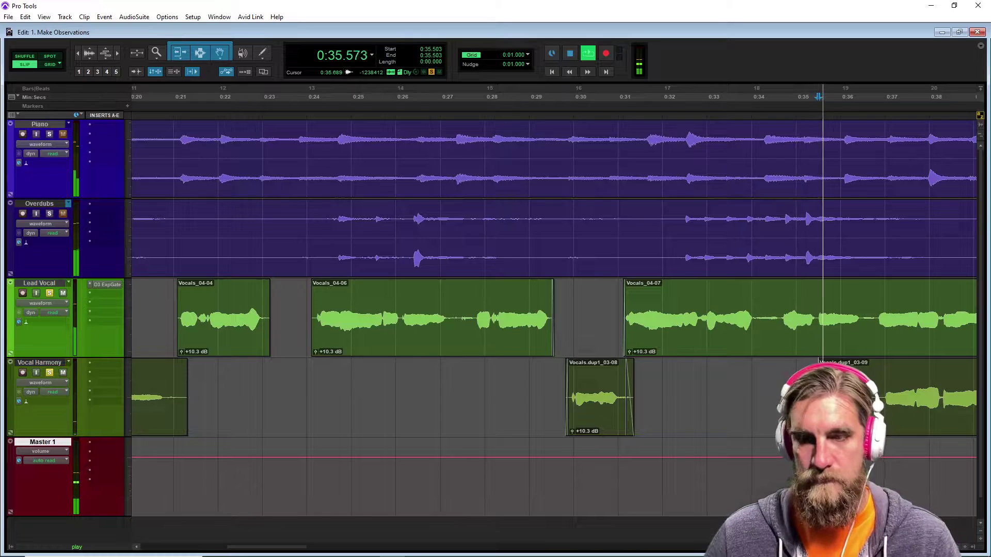
{"action": "left_click_drag", "start_coordinate": [806, 392], "coordinate": [879, 392]}
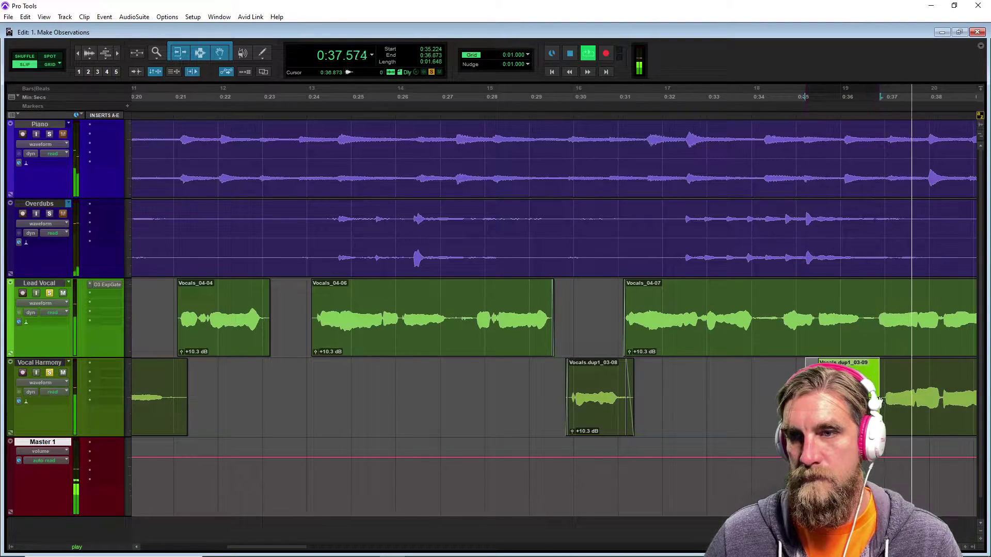
Delete the Lead Vocal silences at about 0:36.5 to 0:36.8, 0:41.1 to 0:41.8, and 0:43.6 to 0:44.1
{"action": "left_click_drag", "start_coordinate": [862, 303], "coordinate": [875, 304]}
{"action": "key", "text": "Delete"}
{"action": "key", "text": "ctrl+bracketleft"}
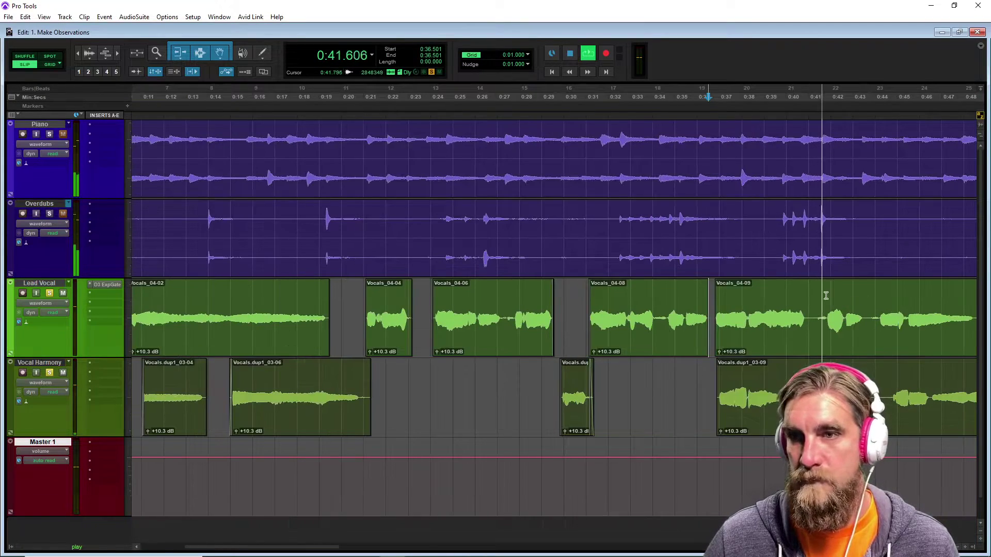
{"action": "left_click", "coordinate": [817, 308]}
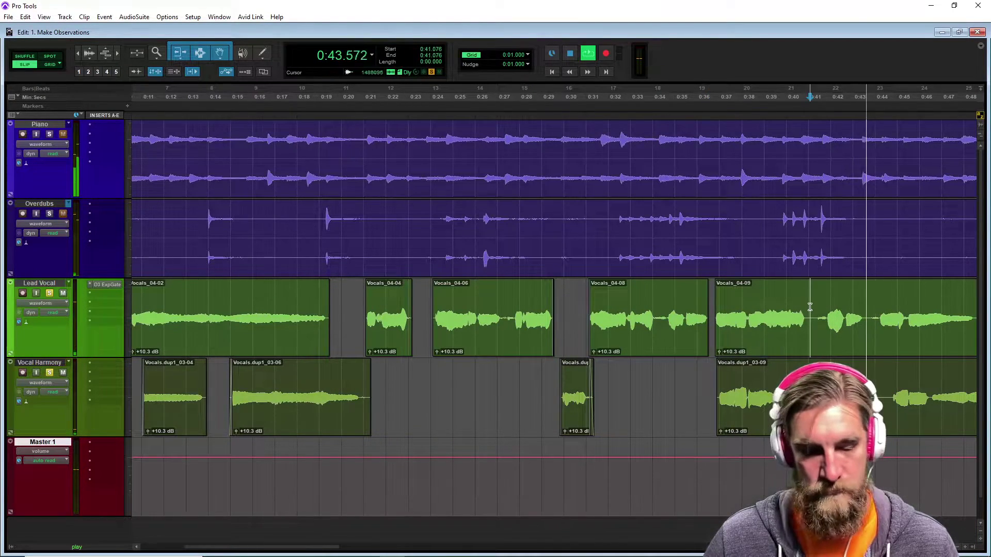
{"action": "key", "text": "ctrl+e"}
{"action": "left_click_drag", "start_coordinate": [812, 329], "coordinate": [827, 343]}
{"action": "left_click_drag", "start_coordinate": [866, 309], "coordinate": [877, 309]}
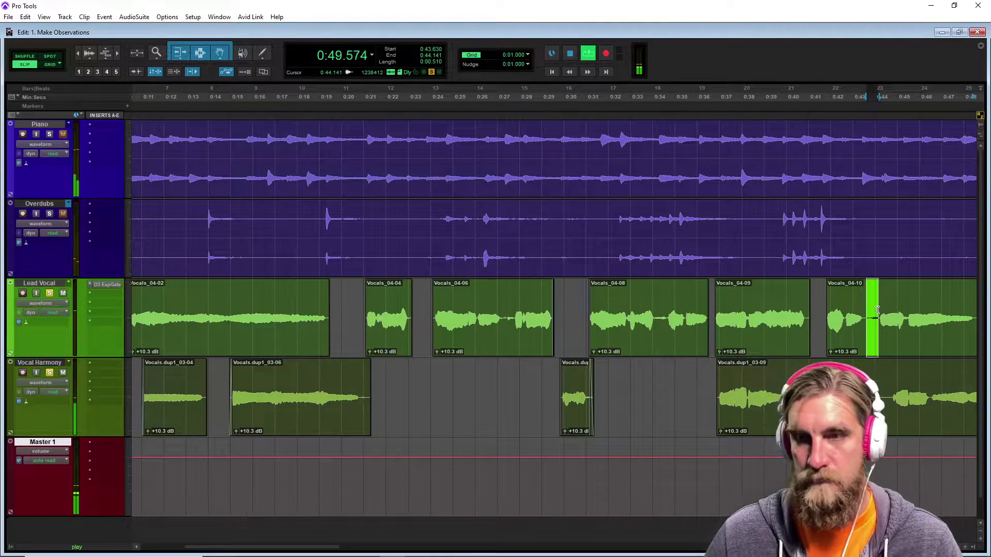
{"action": "key", "text": "Delete"}
Delete the Vocal Harmony silence from about 0:41.3 to 0:44.7 and stop playback
{"action": "left_click_drag", "start_coordinate": [814, 397], "coordinate": [890, 379]}
{"action": "key", "text": "Delete"}
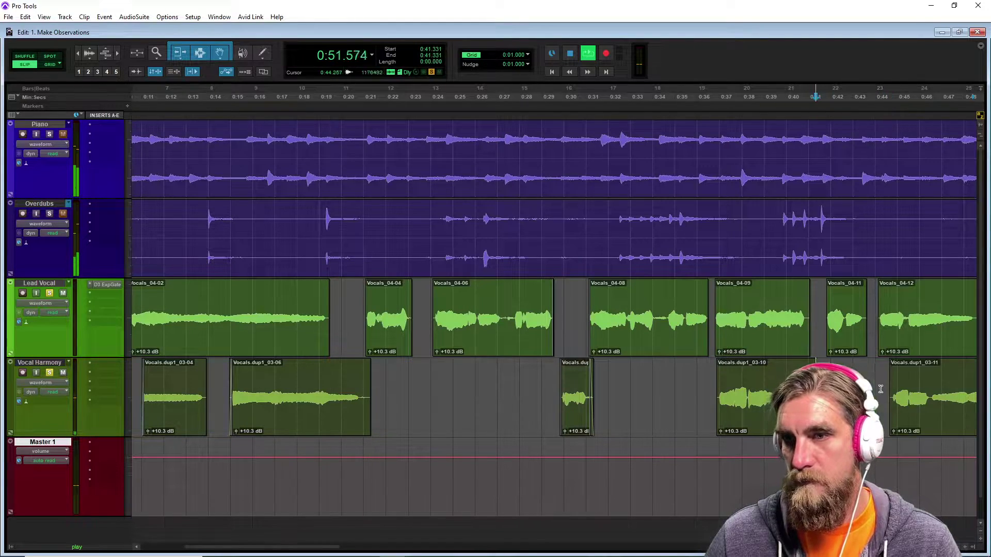
{"action": "key", "text": "space"}
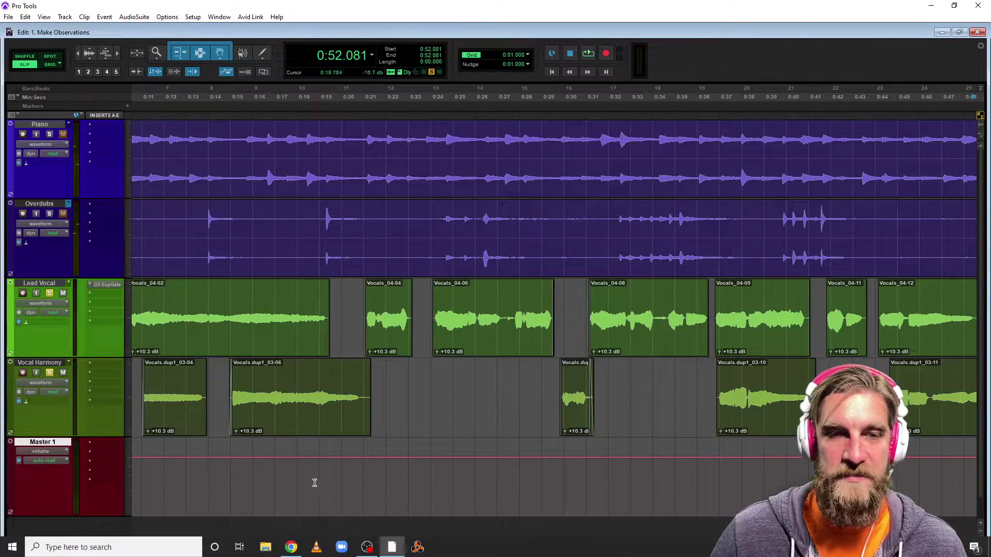
Delete the silence from about 0:48.8 to 0:56.8 on Lead Vocal and from about 0:50.3 to 0:53.2 on Vocal Harmony
{"action": "left_click_drag", "start_coordinate": [258, 547], "coordinate": [341, 547]}
{"action": "left_click_drag", "start_coordinate": [532, 305], "coordinate": [708, 327]}
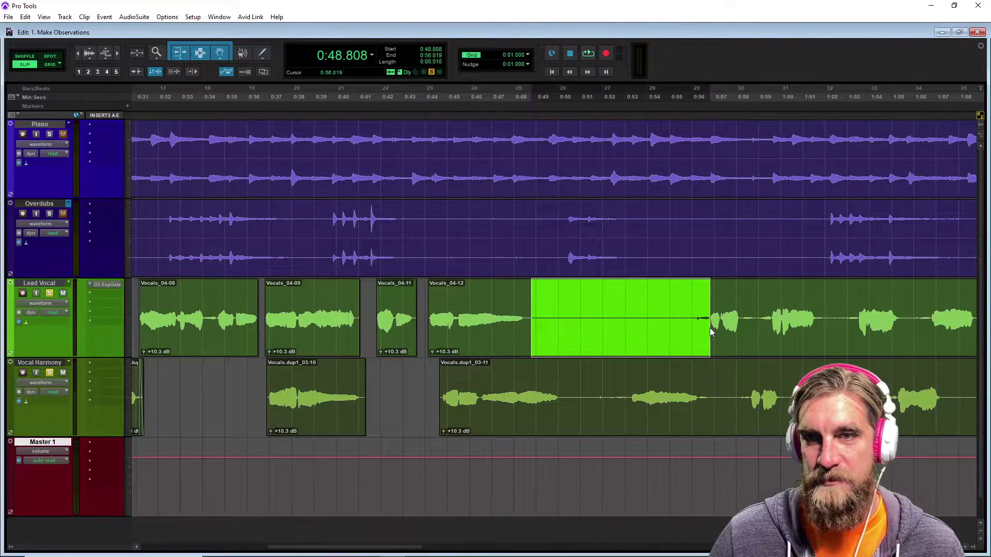
{"action": "key", "text": "Delete"}
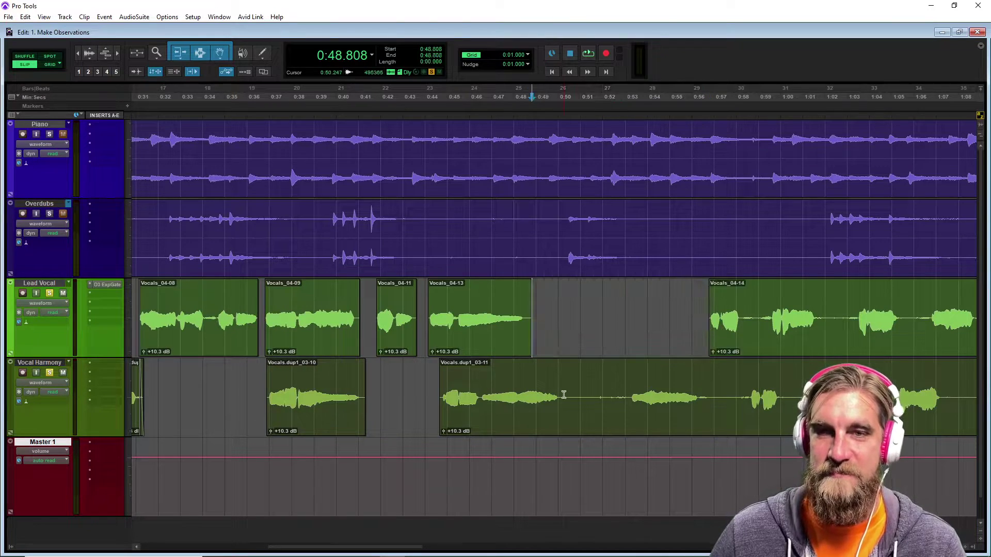
{"action": "left_click_drag", "start_coordinate": [563, 380], "coordinate": [626, 385]}
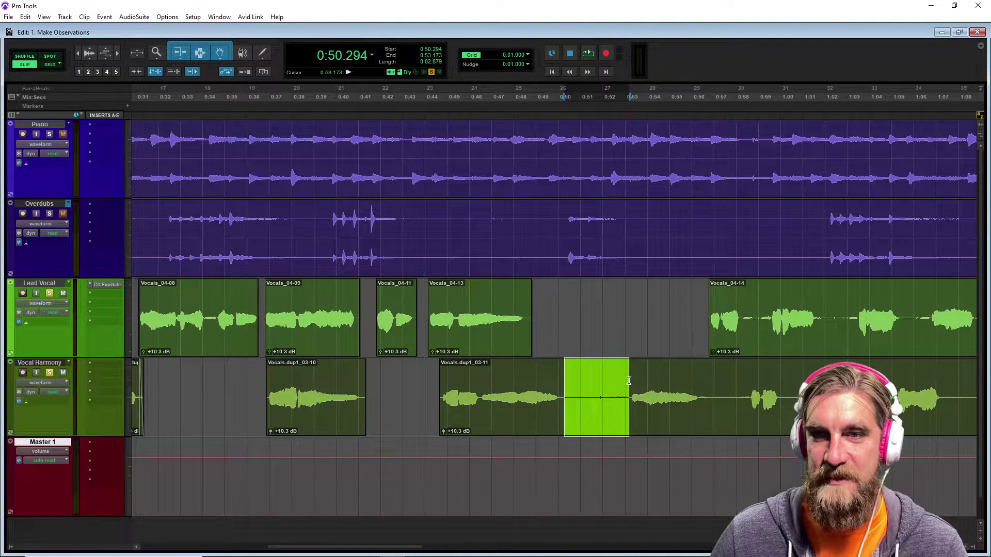
{"action": "key", "text": "Delete"}
Delete the Vocal Harmony silence from about 0:56.3 to 0:58.6
{"action": "left_click", "coordinate": [697, 380]}
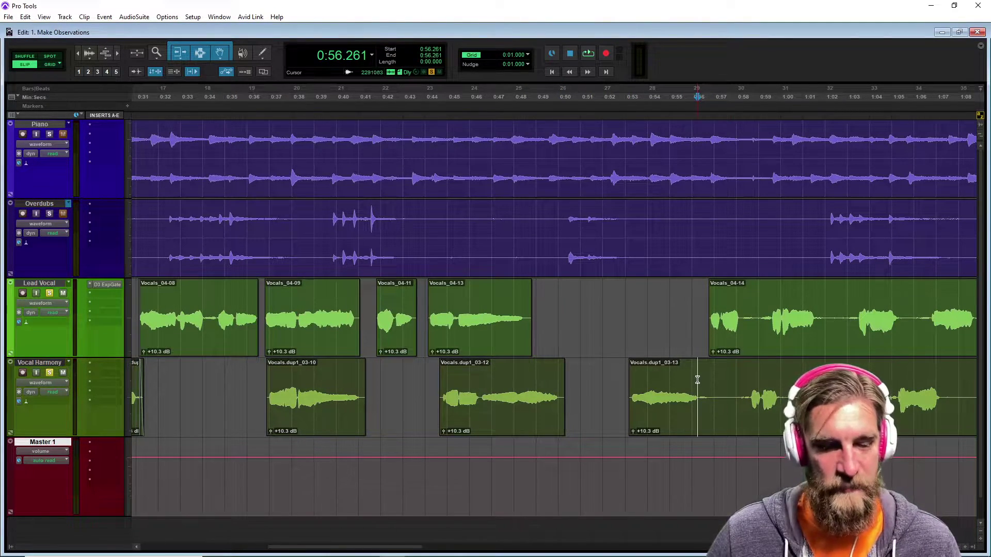
{"action": "key", "text": "ctrl+]"}
{"action": "left_click_drag", "start_coordinate": [554, 382], "coordinate": [594, 380]}
{"action": "left_click", "coordinate": [557, 388]}
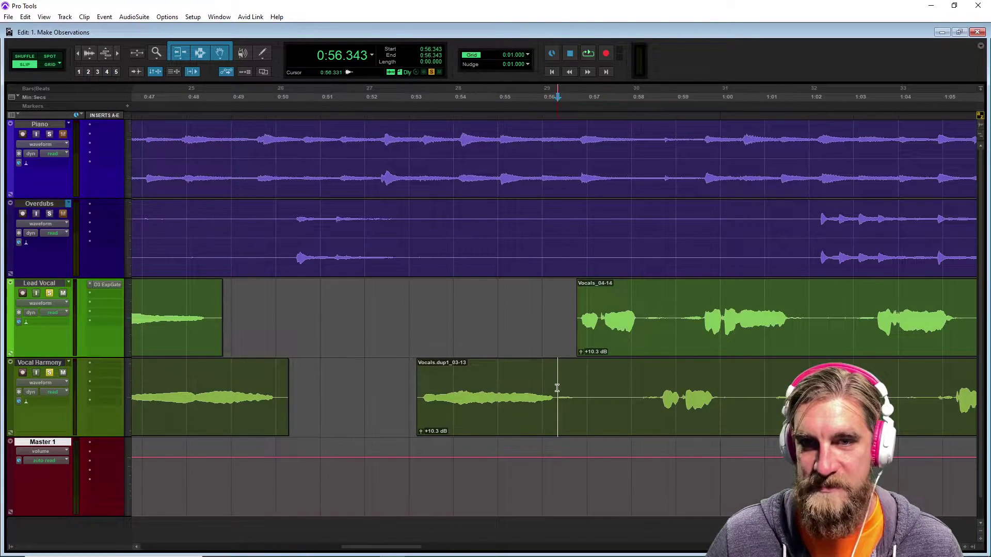
{"action": "left_click_drag", "start_coordinate": [556, 387], "coordinate": [655, 387]}
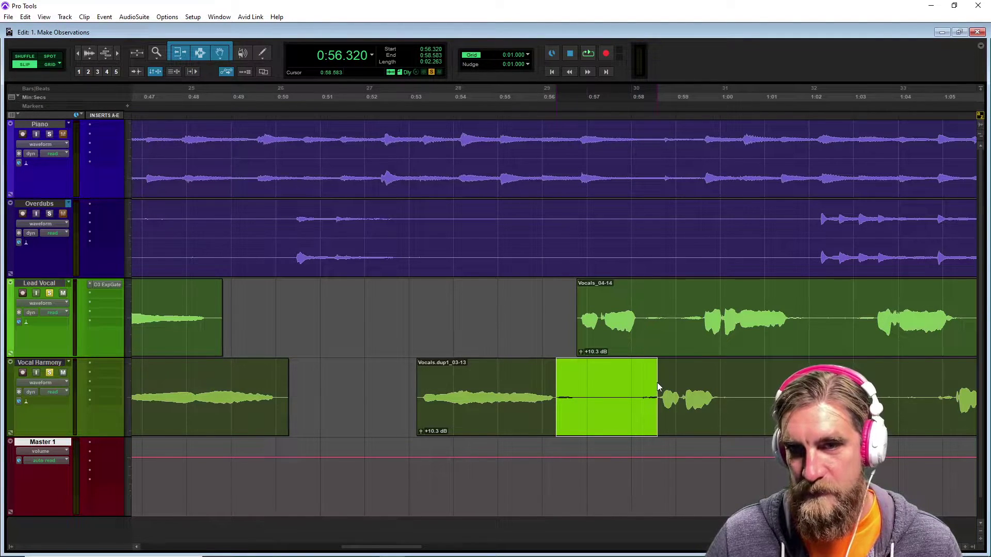
{"action": "key", "text": "Delete"}
Delete the silence from about 0:58.2 to 0:59.6 on Lead Vocal and from about 1:00.0 to 1:01.6 on Vocal Harmony
{"action": "left_click_drag", "start_coordinate": [641, 299], "coordinate": [702, 302]}
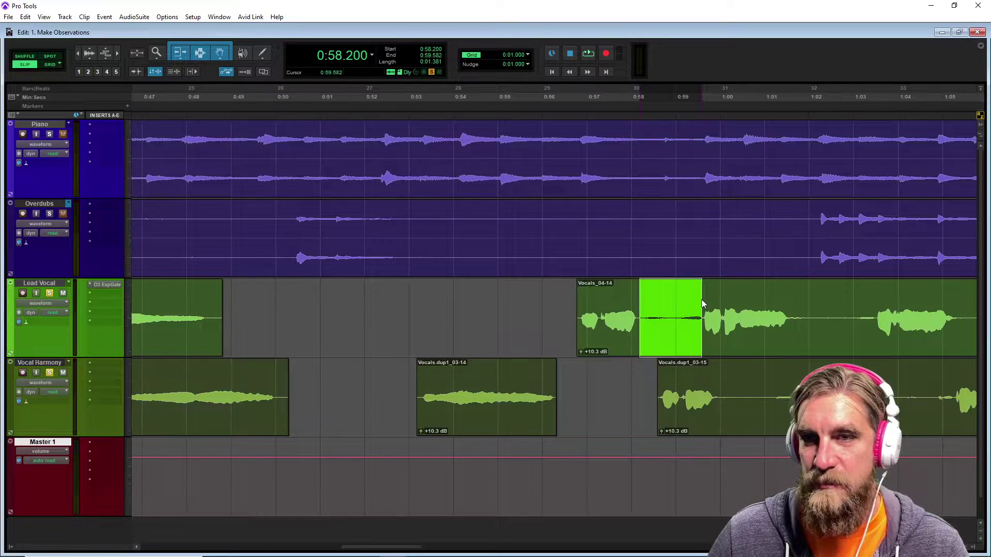
{"action": "key", "text": "Delete"}
{"action": "left_click", "coordinate": [721, 386]}
{"action": "left_click_drag", "start_coordinate": [721, 385], "coordinate": [788, 378]}
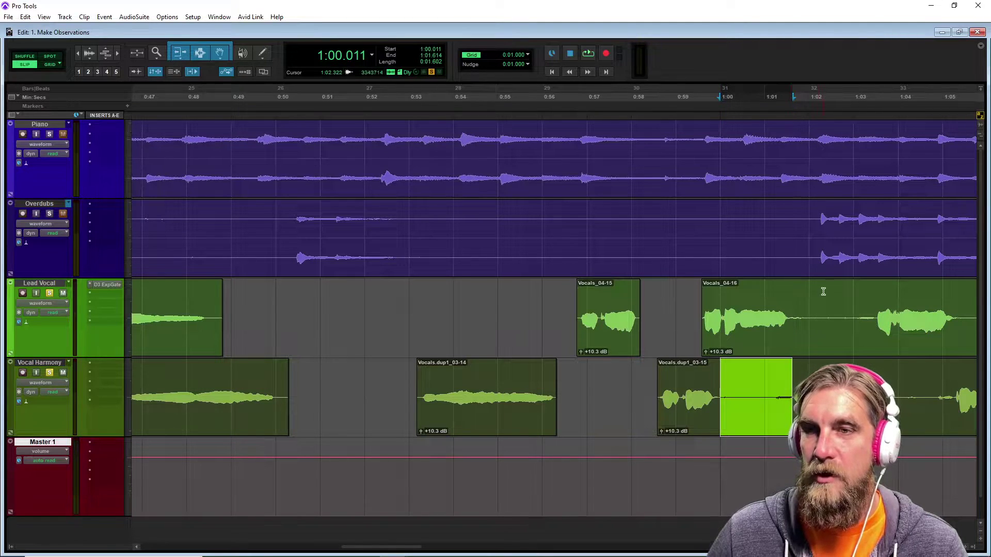
{"action": "key", "text": "Delete"}
Delete the Lead Vocal silence from about 1:02.0 to 1:03.5 and fade out the preceding clip over about 0.16 s
{"action": "mouse_move", "coordinate": [808, 302]}
{"action": "left_mouse_down"}
{"action": "mouse_move", "coordinate": [843, 301]}
{"action": "mouse_move", "coordinate": [802, 284]}
{"action": "left_mouse_up"}
{"action": "key", "text": "Delete"}
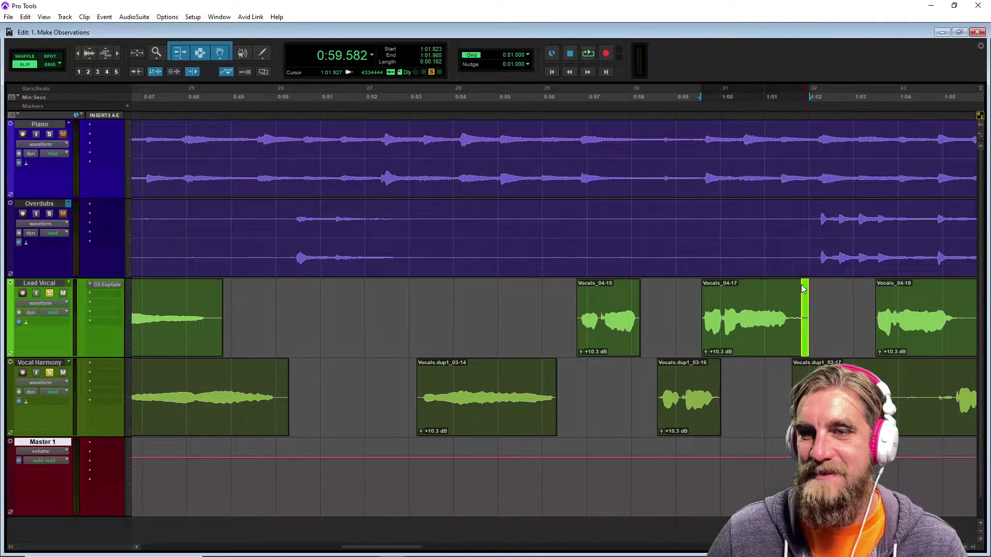
{"action": "key", "text": "f"}
Delete the silence from about 1:03.3 to 1:05.2 on Vocal Harmony and from about 1:05.4 to 1:06.7 on Lead Vocal
{"action": "left_click_drag", "start_coordinate": [867, 388], "coordinate": [925, 388]}
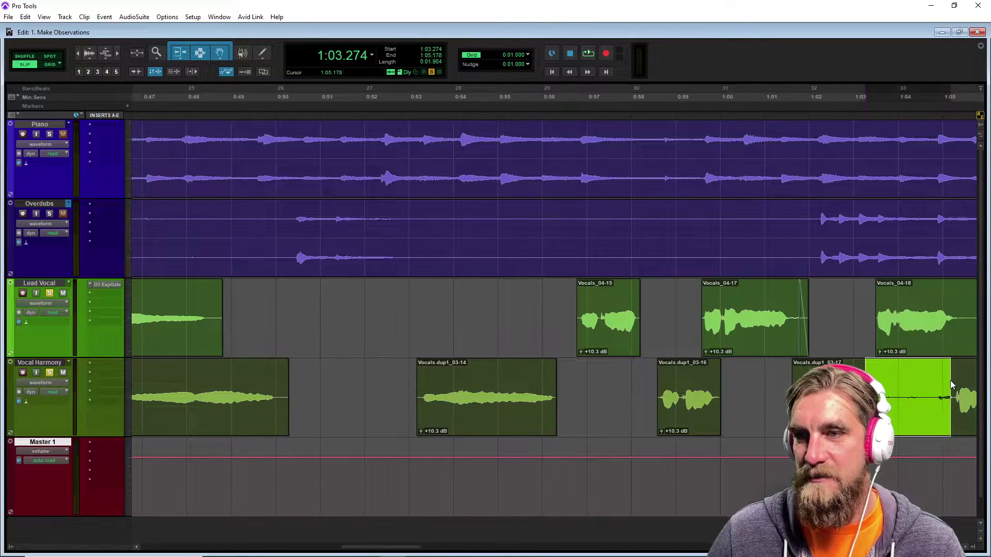
{"action": "key", "text": "Delete"}
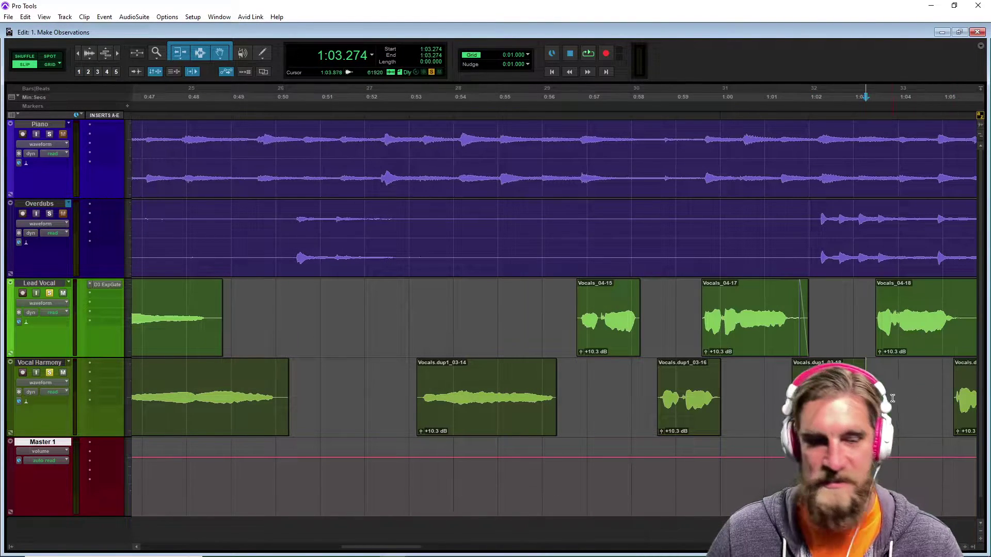
{"action": "left_click_drag", "start_coordinate": [406, 547], "coordinate": [461, 547]}
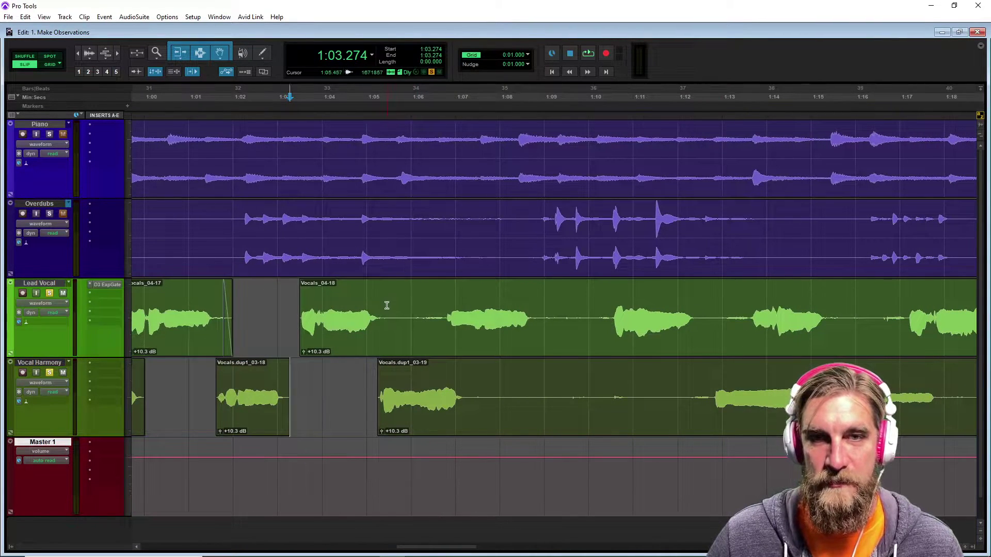
{"action": "left_click_drag", "start_coordinate": [383, 307], "coordinate": [444, 336]}
{"action": "key", "text": "Delete"}
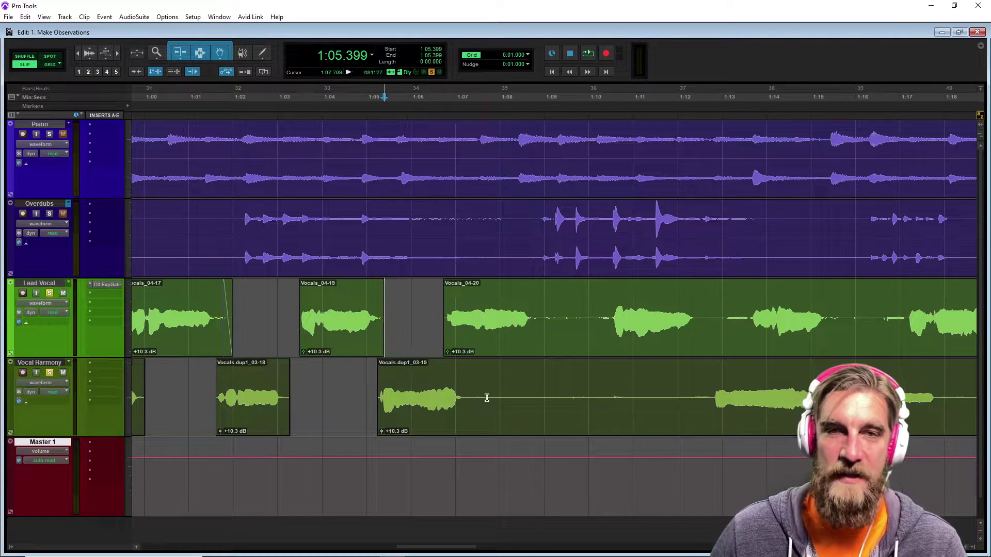
Delete the silence from about 1:07.3 to 1:12.7 on Vocal Harmony and from about 1:08.9 to 1:10.5 on Lead Vocal
{"action": "left_click_drag", "start_coordinate": [470, 390], "coordinate": [711, 415]}
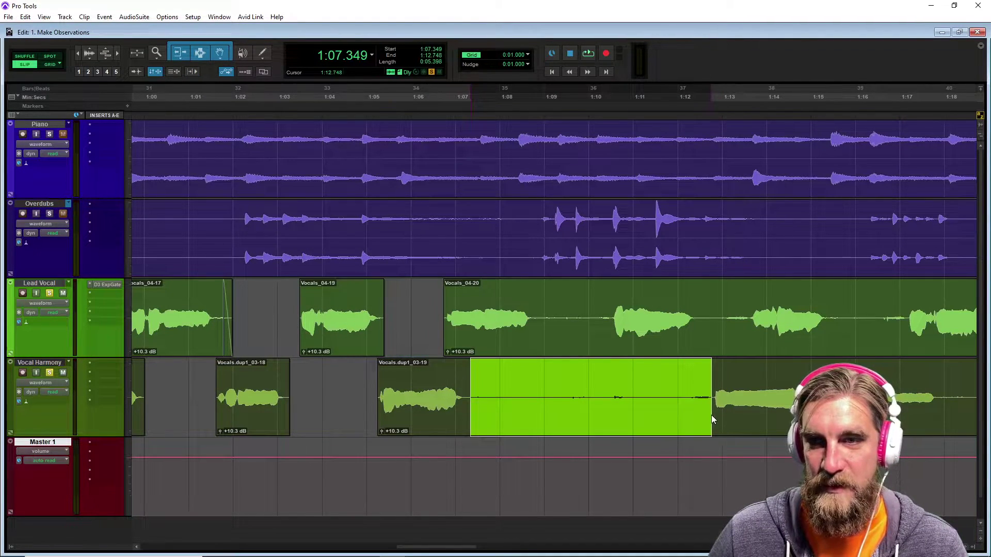
{"action": "key", "text": "Delete"}
{"action": "left_click", "coordinate": [538, 304]}
{"action": "left_click_drag", "start_coordinate": [539, 307], "coordinate": [614, 317]}
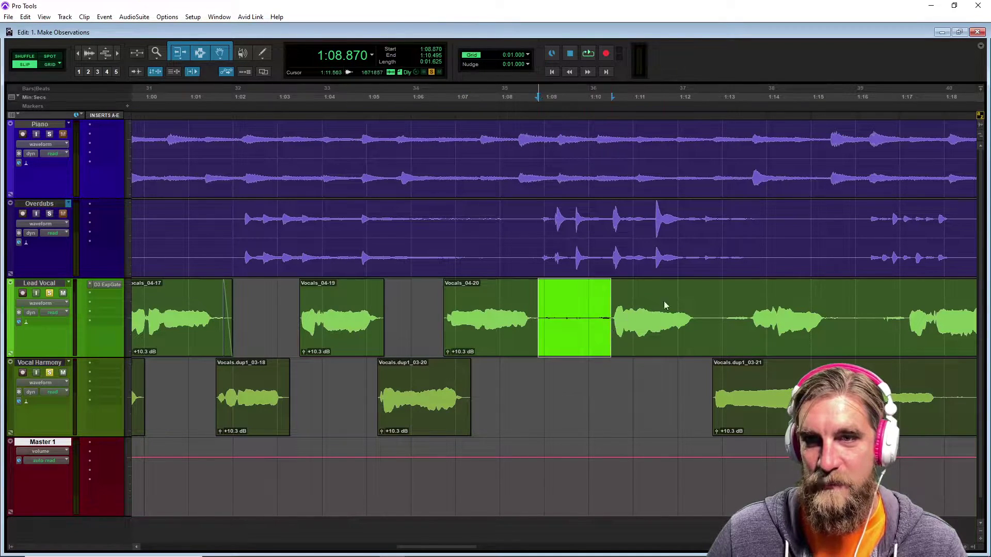
{"action": "key", "text": "Delete"}
Delete the Lead Vocal silences from about 1:12.5 to 1:13.6 and from about 1:15.4 to 1:17.2
{"action": "left_click_drag", "start_coordinate": [699, 316], "coordinate": [748, 333]}
{"action": "key", "text": "Delete"}
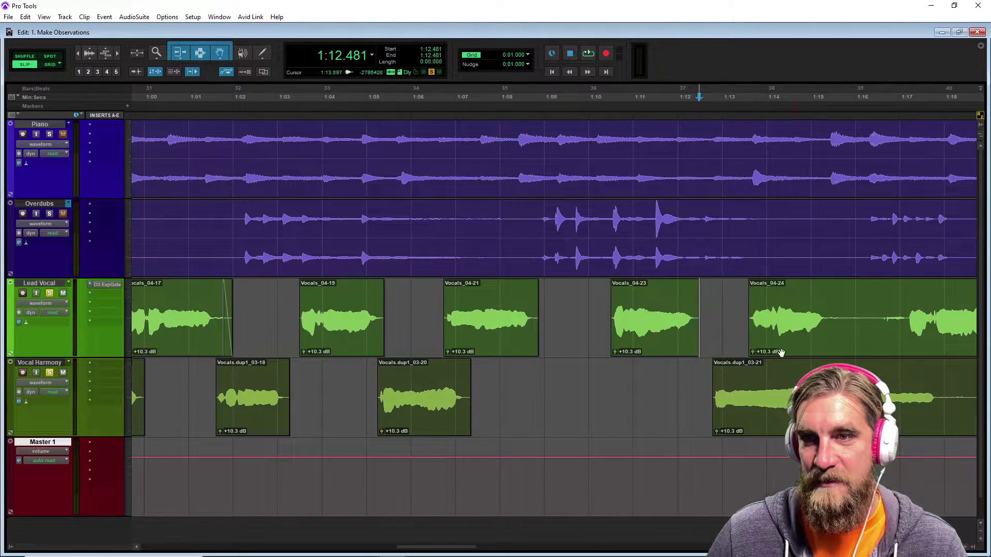
{"action": "left_click", "coordinate": [828, 311]}
{"action": "left_click_drag", "start_coordinate": [828, 311], "coordinate": [907, 339]}
{"action": "key", "text": "Delete"}
Delete the Vocal Harmony silence from about 1:17.9 to 1:19.3
{"action": "left_click_drag", "start_coordinate": [427, 547], "coordinate": [468, 547]}
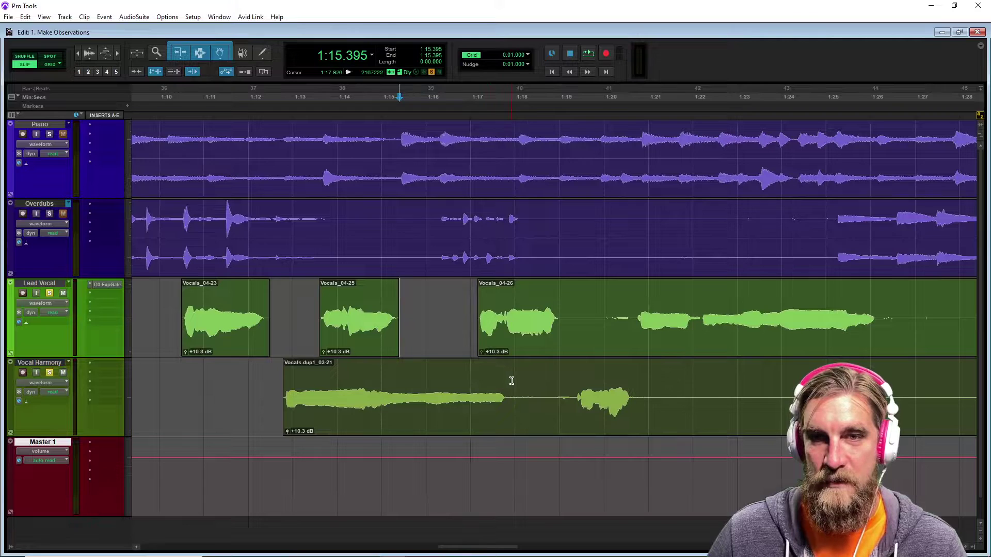
{"action": "left_click_drag", "start_coordinate": [514, 384], "coordinate": [574, 381]}
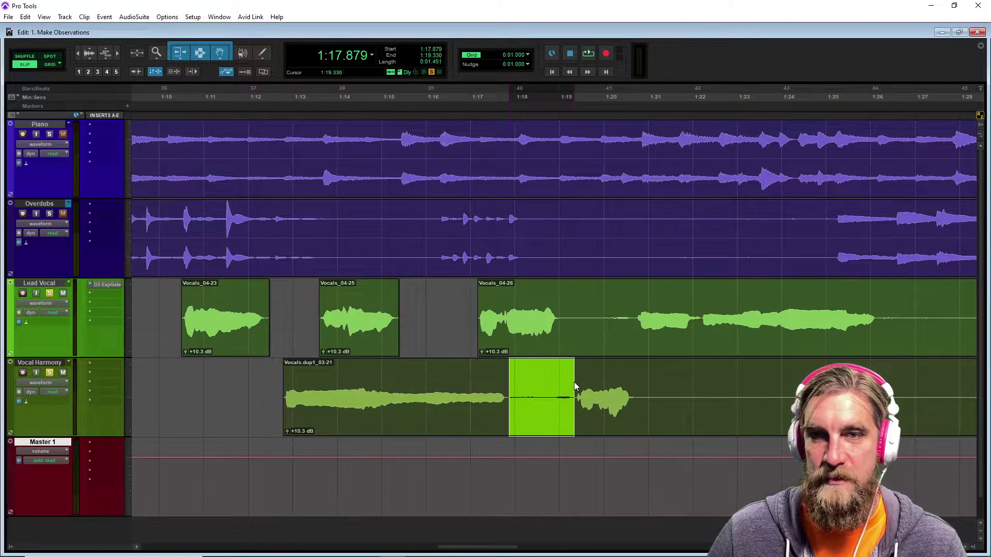
{"action": "key", "text": "Delete"}
Delete the silence from about 1:19.1 to 1:20.7 on Lead Vocal and from about 1:20.7 to 1:33.8 on Vocal Harmony
{"action": "left_click_drag", "start_coordinate": [562, 298], "coordinate": [633, 305]}
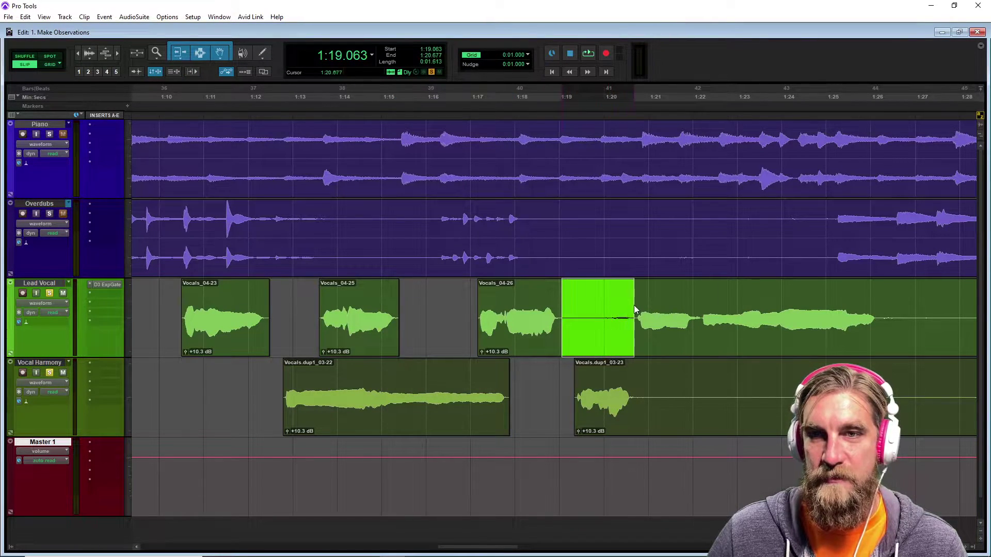
{"action": "key", "text": "Delete"}
{"action": "left_click_drag", "start_coordinate": [635, 391], "coordinate": [870, 392]}
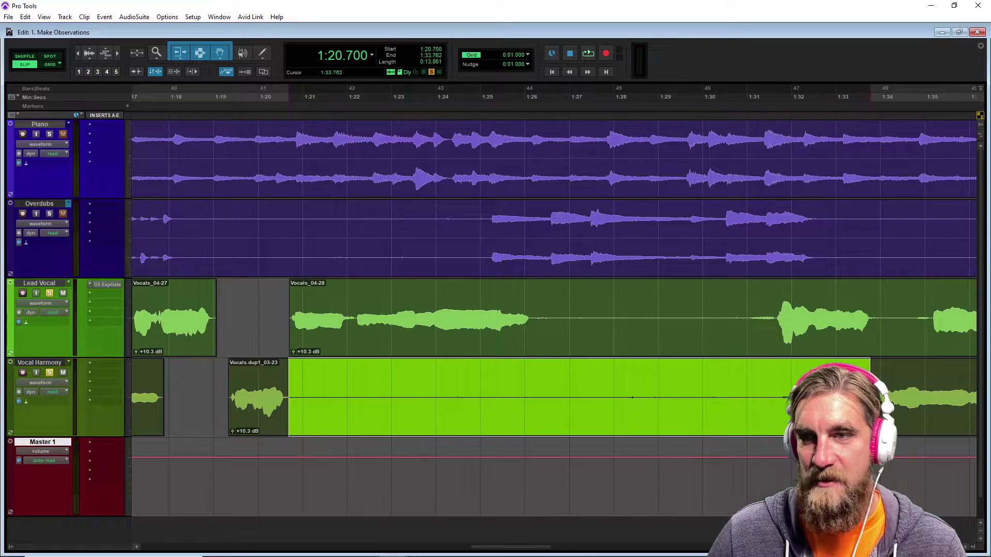
{"action": "key", "text": "Delete"}
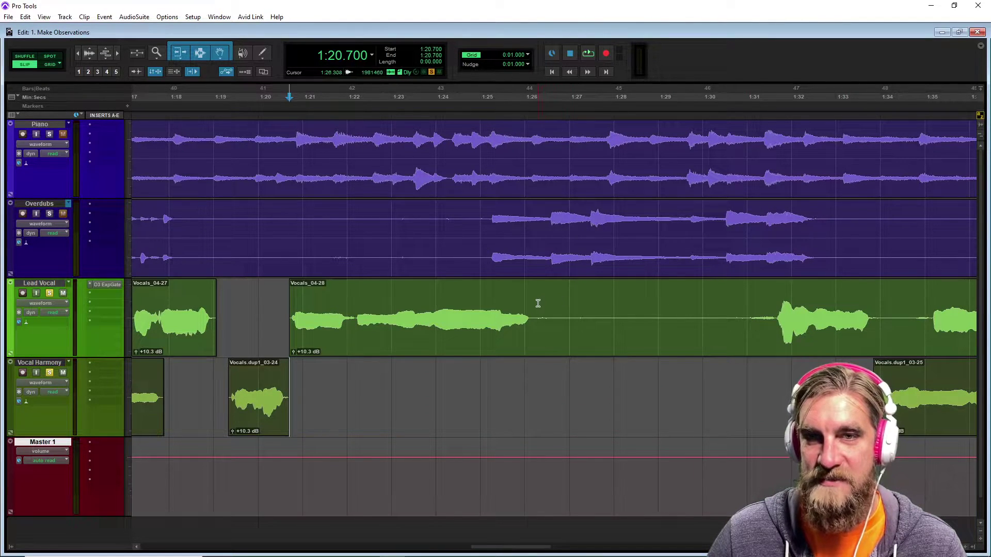
Delete the Lead Vocal silences from about 1:26.2 to 1:31.6 and from about 1:34.0 to 1:35.2
{"action": "left_click_drag", "start_coordinate": [532, 305], "coordinate": [775, 342]}
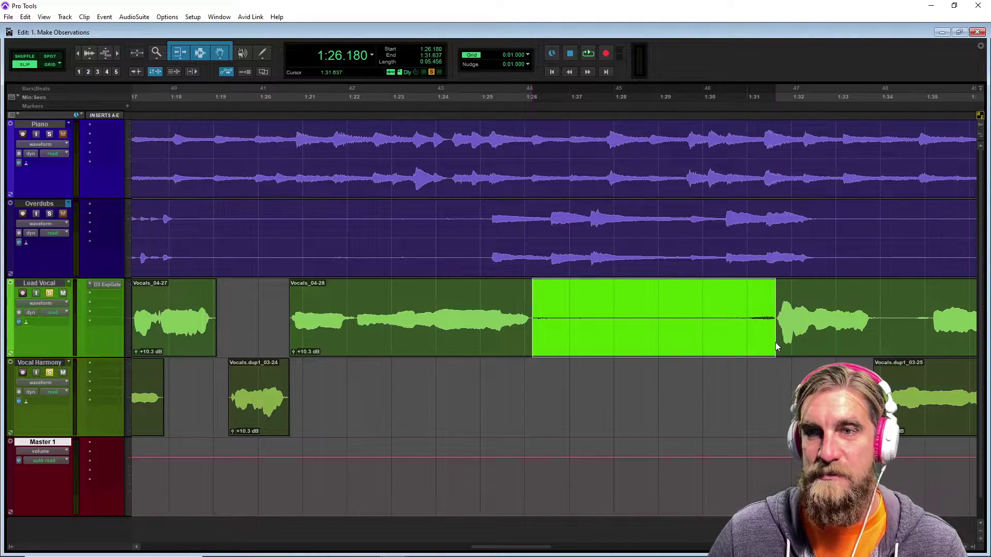
{"action": "key", "text": "shift+slash"}
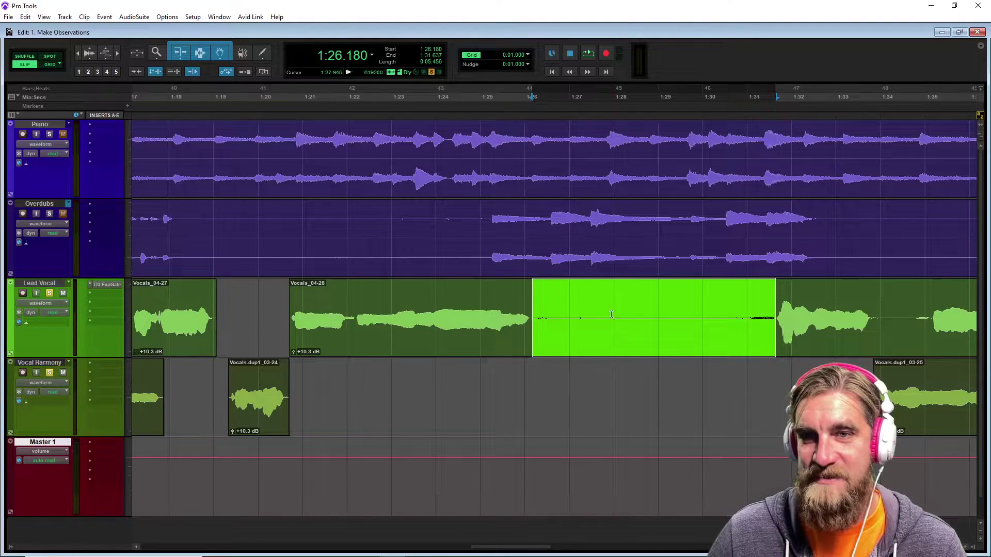
{"action": "key", "text": "Delete"}
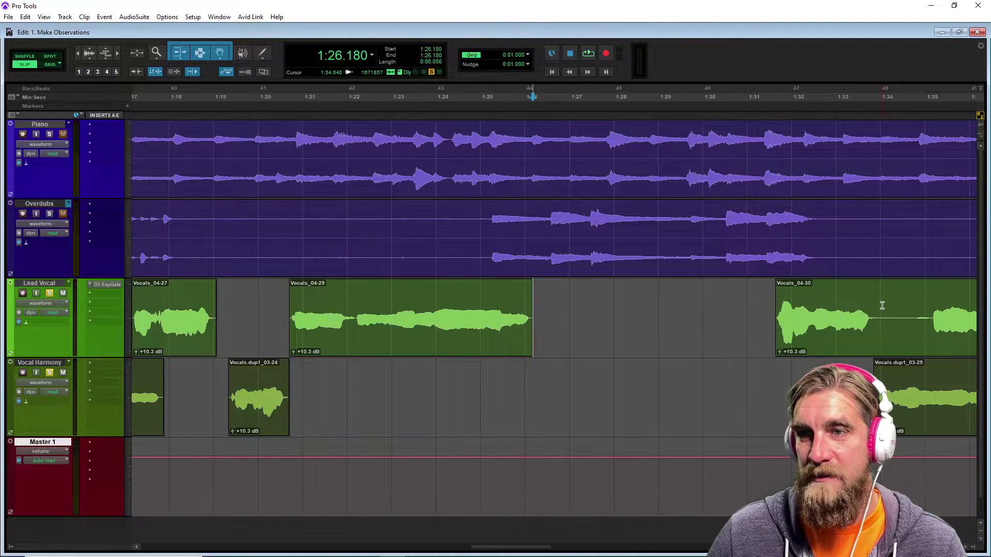
{"action": "left_click_drag", "start_coordinate": [879, 309], "coordinate": [930, 332]}
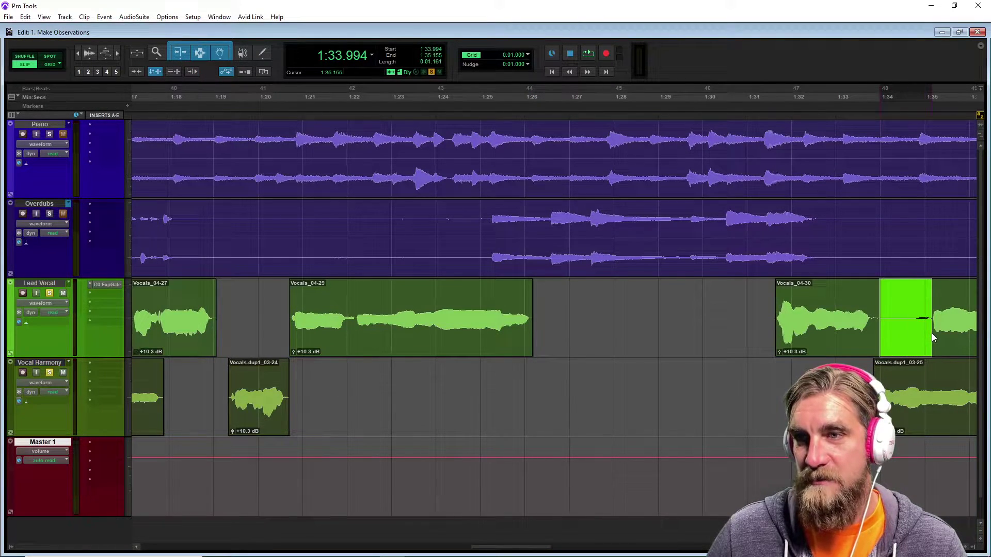
{"action": "key", "text": "Delete"}
Start playback and delete the Lead Vocal silence from about 1:36.7 to 1:39.1
{"action": "left_click_drag", "start_coordinate": [488, 547], "coordinate": [533, 554]}
{"action": "left_click", "coordinate": [477, 135]}
{"action": "key", "text": "space"}
{"action": "left_click_drag", "start_coordinate": [537, 309], "coordinate": [645, 338]}
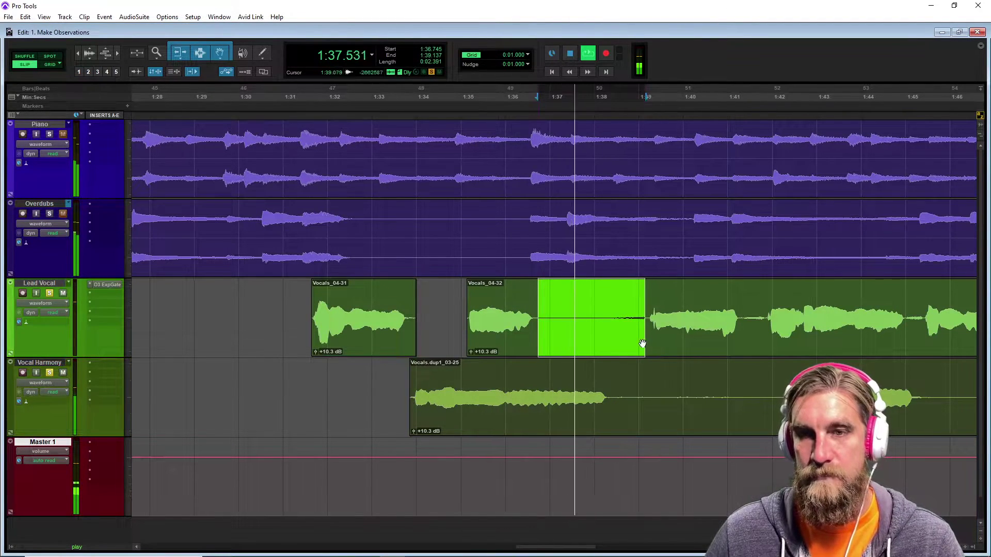
{"action": "key", "text": "Delete"}
Delete the silence from about 1:38.4 to 1:43.5 on Vocal Harmony and from about 1:41.3 to 1:41.8 on Lead Vocal
{"action": "left_click_drag", "start_coordinate": [613, 392], "coordinate": [838, 392]}
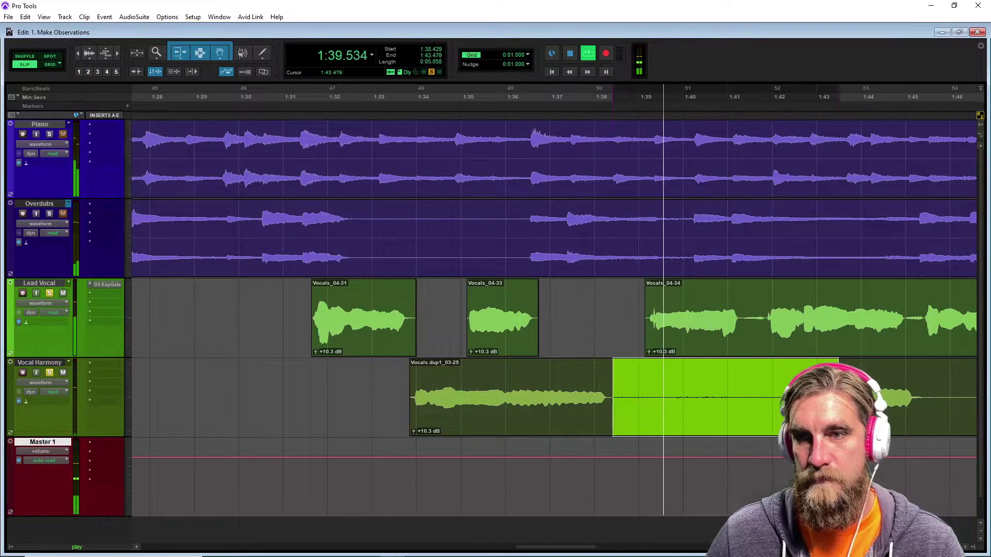
{"action": "key", "text": "Delete"}
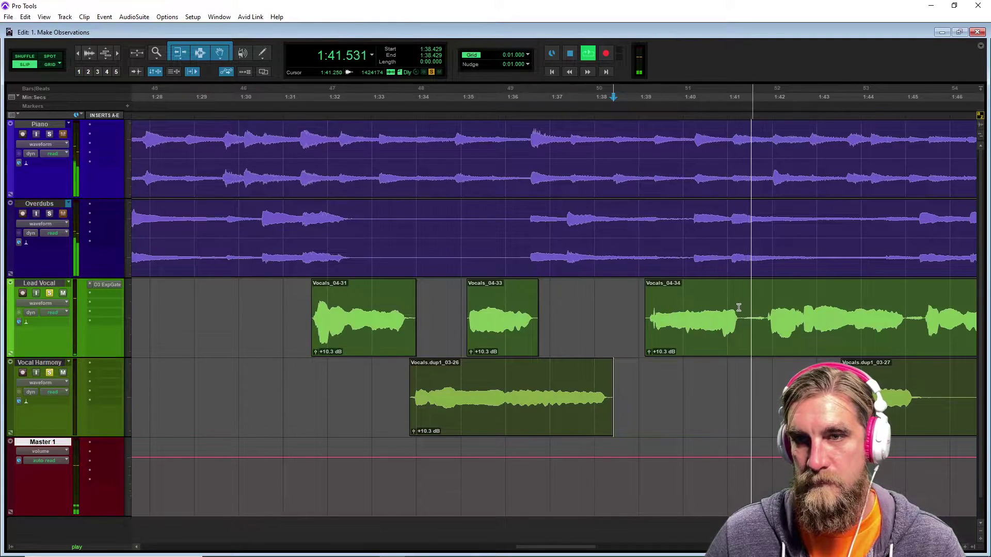
{"action": "left_click_drag", "start_coordinate": [739, 307], "coordinate": [758, 313]}
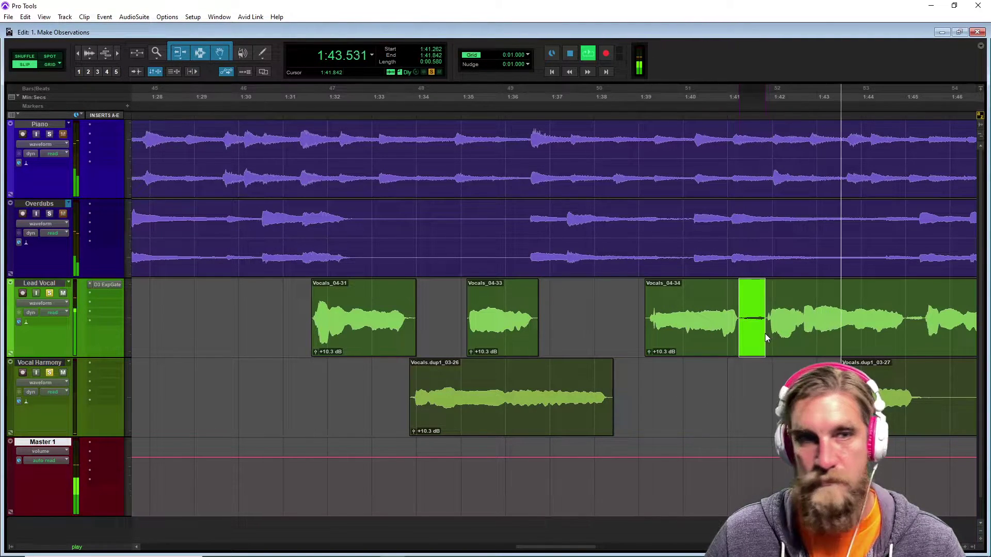
{"action": "key", "text": "Delete"}
Remove the D3 ExpGate insert from Lead Vocal and delete that track's silence from about 1:45.0 to 1:45.4
{"action": "left_click", "coordinate": [88, 286]}
{"action": "left_click", "coordinate": [101, 287]}
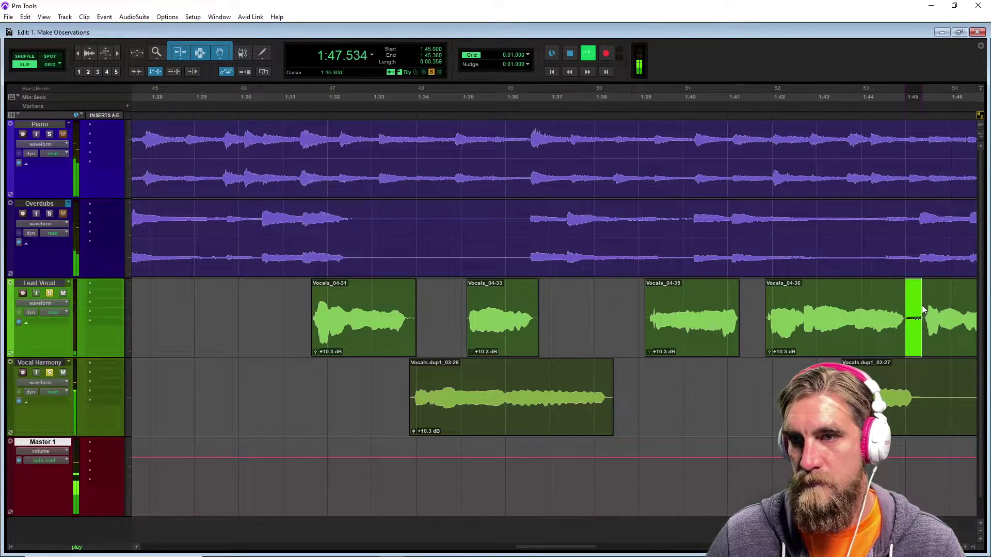
{"action": "key", "text": "Delete"}
Delete the Vocal Harmony silence from about 1:45.4 to 1:47.1 and add a short fade-out to the clip before it
{"action": "left_click_drag", "start_coordinate": [557, 550], "coordinate": [604, 550]}
{"action": "left_click_drag", "start_coordinate": [436, 384], "coordinate": [512, 417]}
{"action": "key", "text": "Delete"}
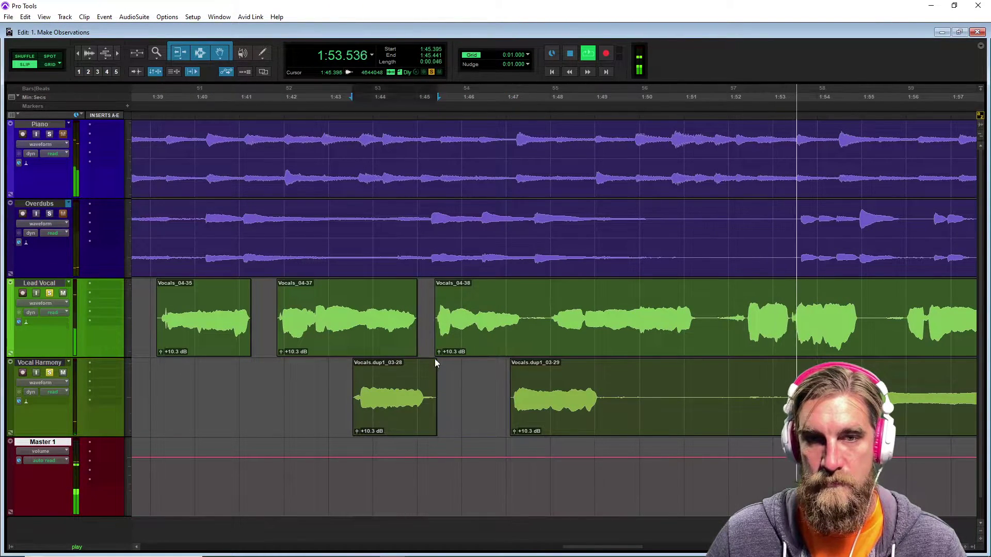
{"action": "left_click_drag", "start_coordinate": [436, 362], "coordinate": [432, 365]}
Delete the Lead Vocal silence from about 1:47.4 to 1:47.9 and add a fade-out of about 0.05 s to the preceding clip
{"action": "left_click_drag", "start_coordinate": [523, 306], "coordinate": [547, 326]}
{"action": "key", "text": "Delete"}
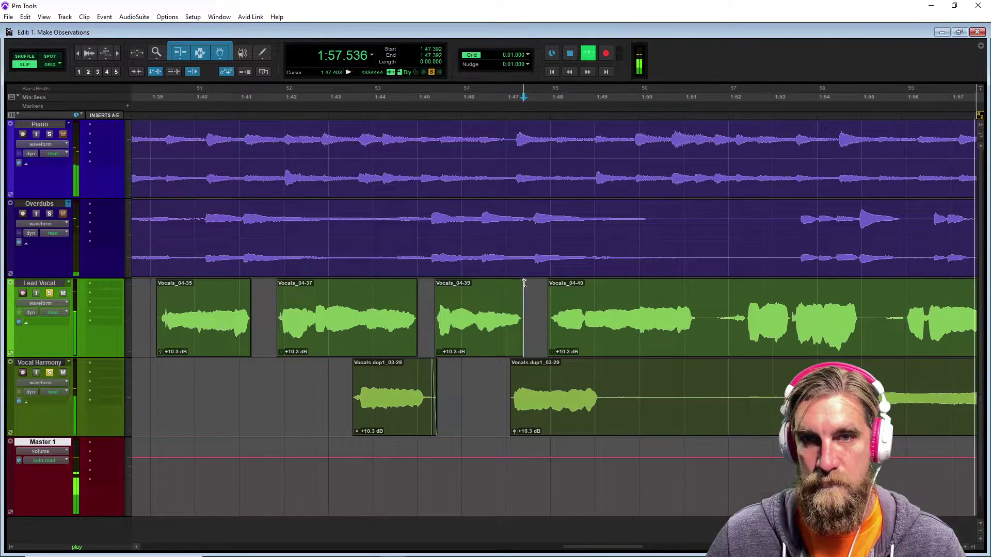
{"action": "left_click_drag", "start_coordinate": [519, 283], "coordinate": [523, 285]}
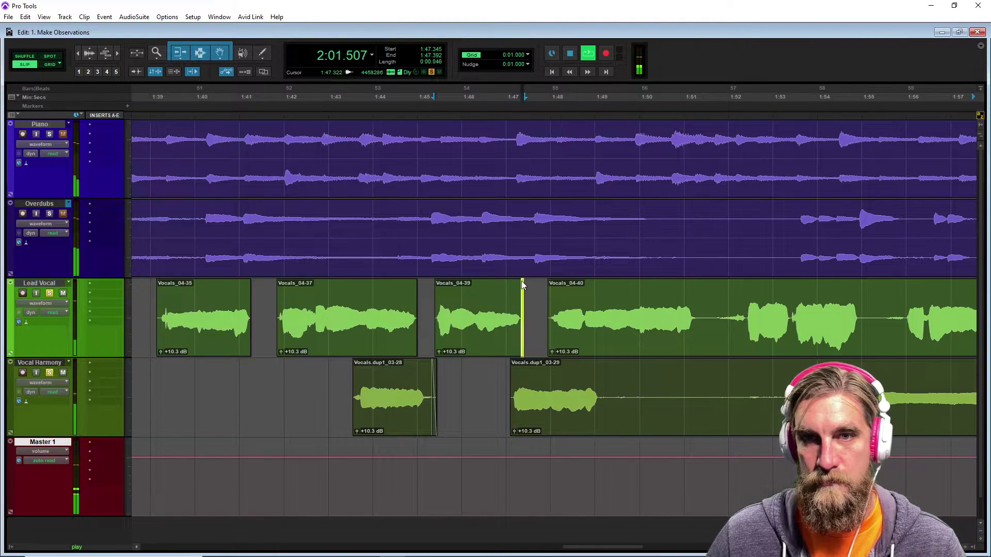
Delete the silence from about 1:51.4 to 1:52.3 on Lead Vocal and from about 1:49.3 to 1:55.3 on Vocal Harmony
{"action": "left_click_drag", "start_coordinate": [700, 305], "coordinate": [744, 344]}
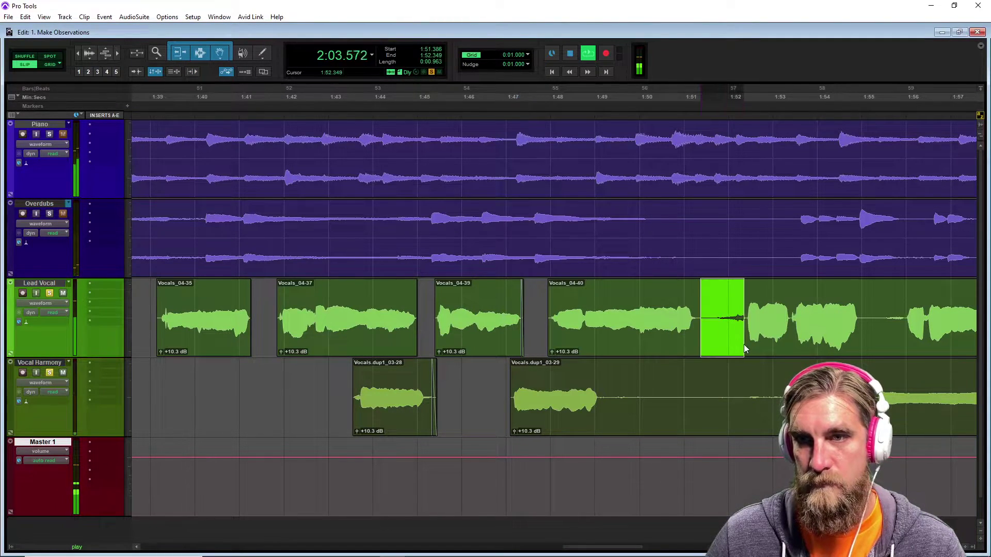
{"action": "key", "text": "Delete"}
{"action": "left_click_drag", "start_coordinate": [607, 383], "coordinate": [873, 394]}
{"action": "key", "text": "Delete"}
Delete the Lead Vocal silence from about 1:55.0 to 1:56.0 and stop playback
{"action": "left_click_drag", "start_coordinate": [862, 307], "coordinate": [897, 324]}
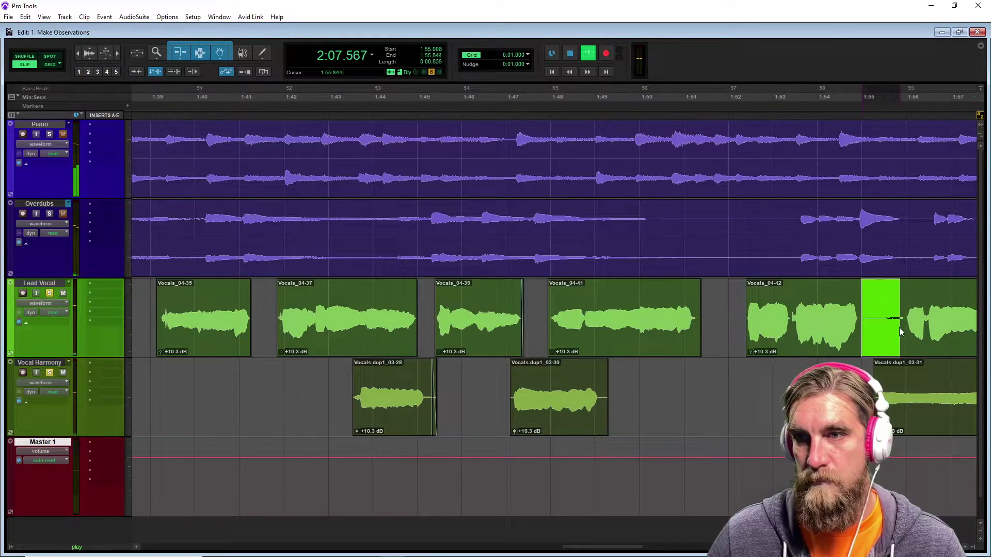
{"action": "key", "text": "Delete"}
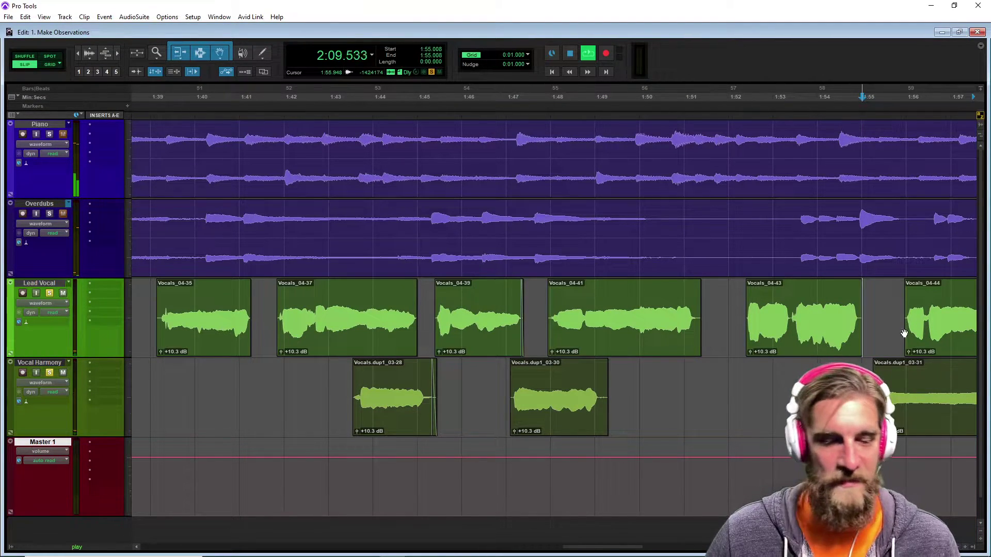
{"action": "left_click_drag", "start_coordinate": [614, 552], "coordinate": [655, 545]}
{"action": "key", "text": "space"}
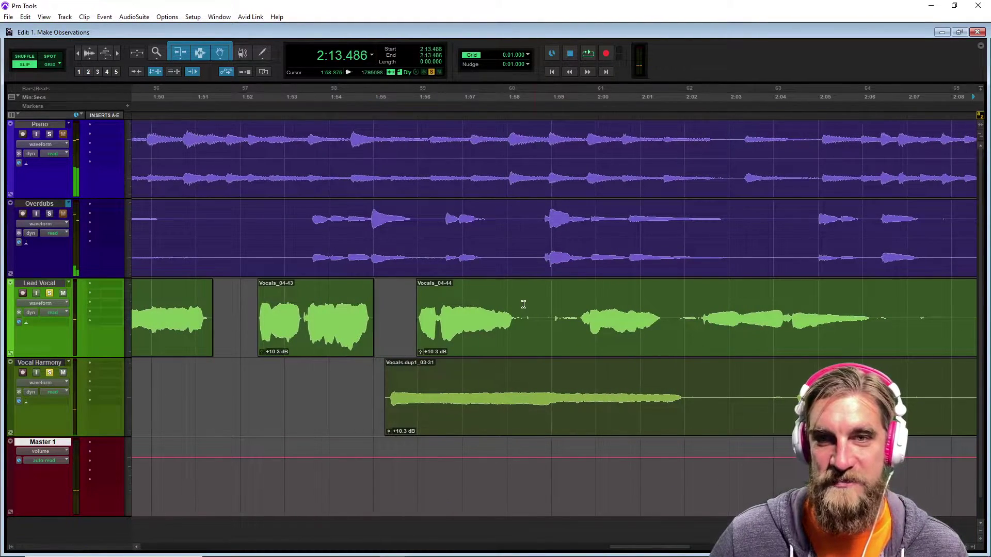
Delete the Lead Vocal silence from about 1:58.4 to 1:59.6 and add a fade-out of about 0.08 s to the preceding clip
{"action": "left_click_drag", "start_coordinate": [523, 301], "coordinate": [576, 336]}
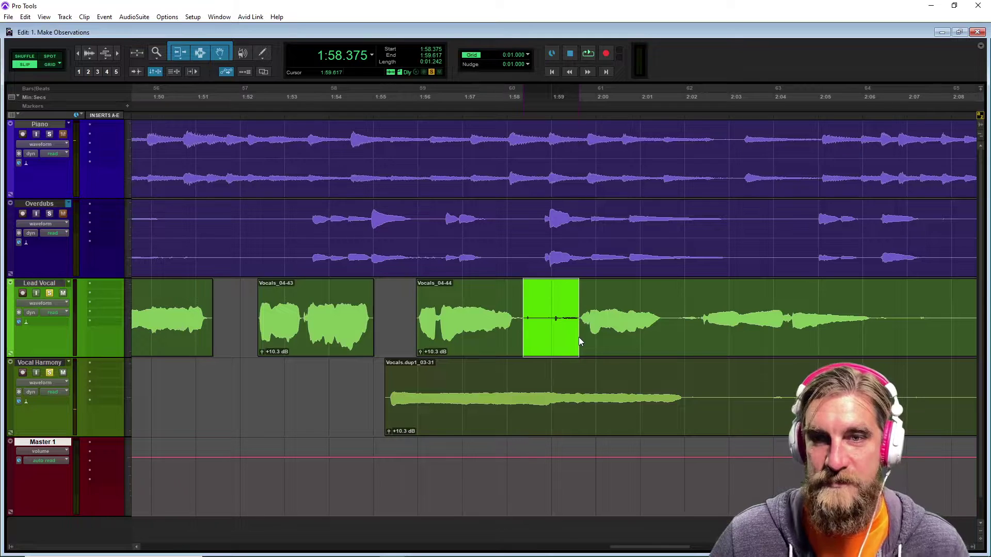
{"action": "key", "text": "Delete"}
{"action": "left_click_drag", "start_coordinate": [522, 299], "coordinate": [519, 310]}
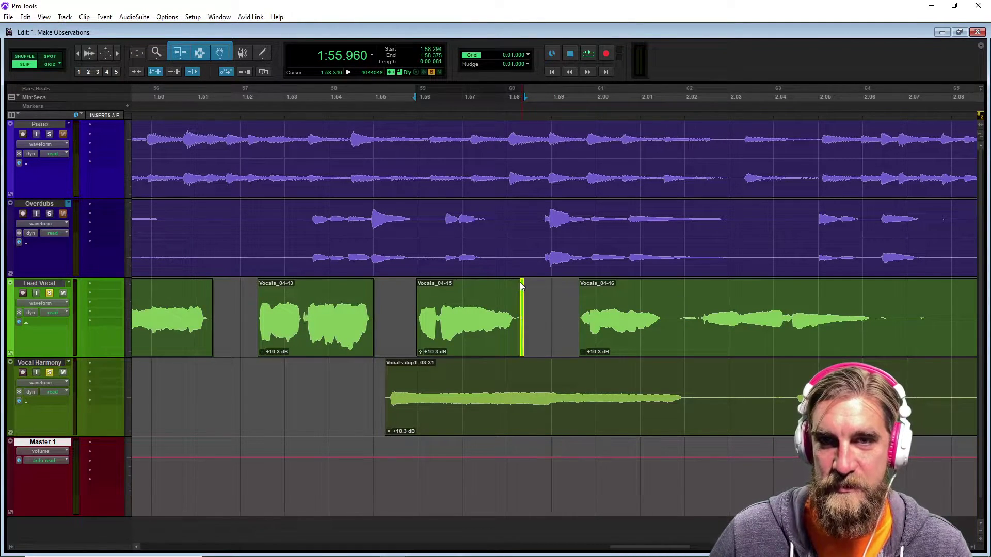
Delete the silence from about 2:02.0 to 2:04.4 on Vocal Harmony and from about 2:01.5 to 2:02.3 on Lead Vocal
{"action": "left_click_drag", "start_coordinate": [682, 382], "coordinate": [789, 387]}
{"action": "key", "text": "Delete"}
{"action": "left_click_drag", "start_coordinate": [664, 306], "coordinate": [698, 325]}
{"action": "key", "text": "Delete"}
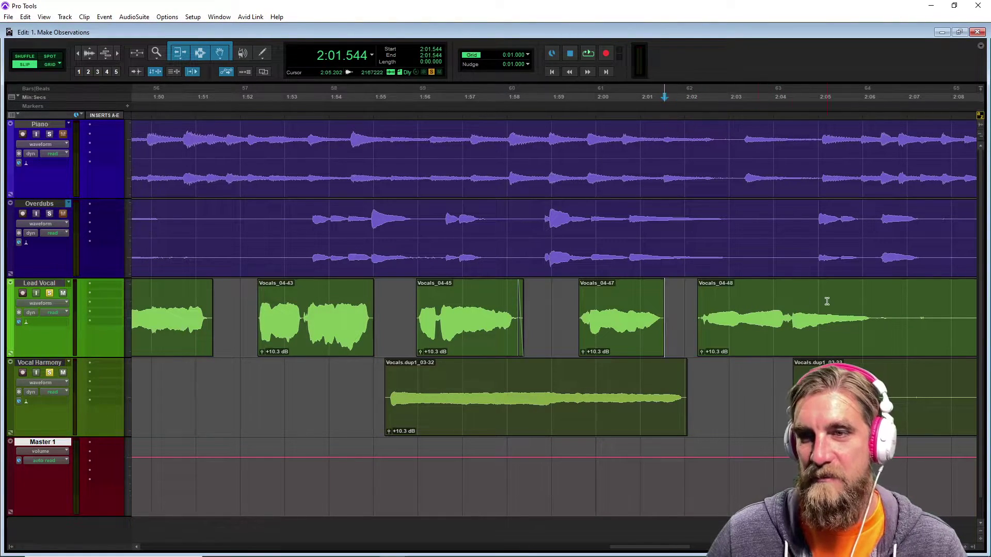
Delete the silence from about 2:06.3 to 2:18.7 on Lead Vocal and from about 2:06.4 to 2:20.7 on Vocal Harmony
{"action": "left_click_drag", "start_coordinate": [876, 304], "coordinate": [792, 335]}
{"action": "key", "text": "Delete"}
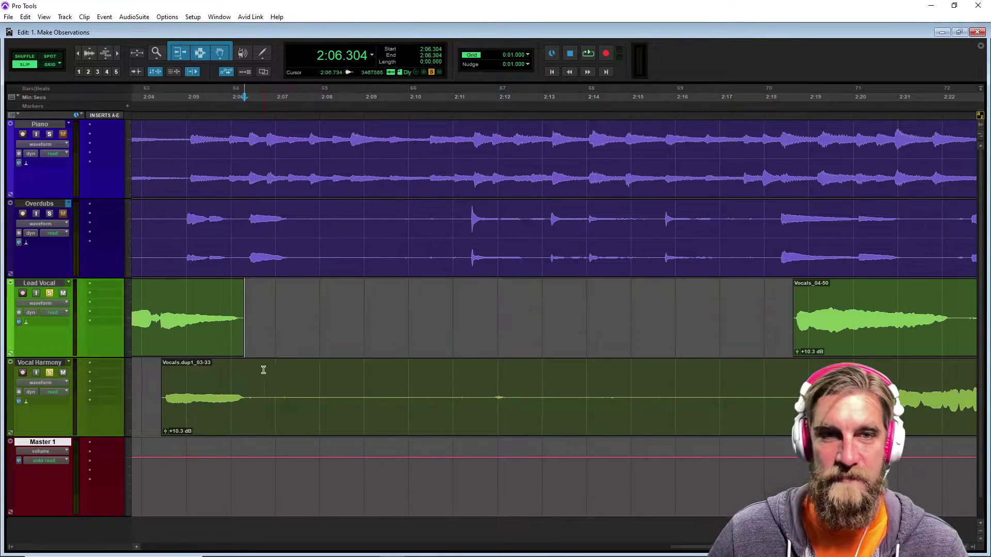
{"action": "left_click_drag", "start_coordinate": [247, 386], "coordinate": [878, 391]}
{"action": "key", "text": "Delete"}
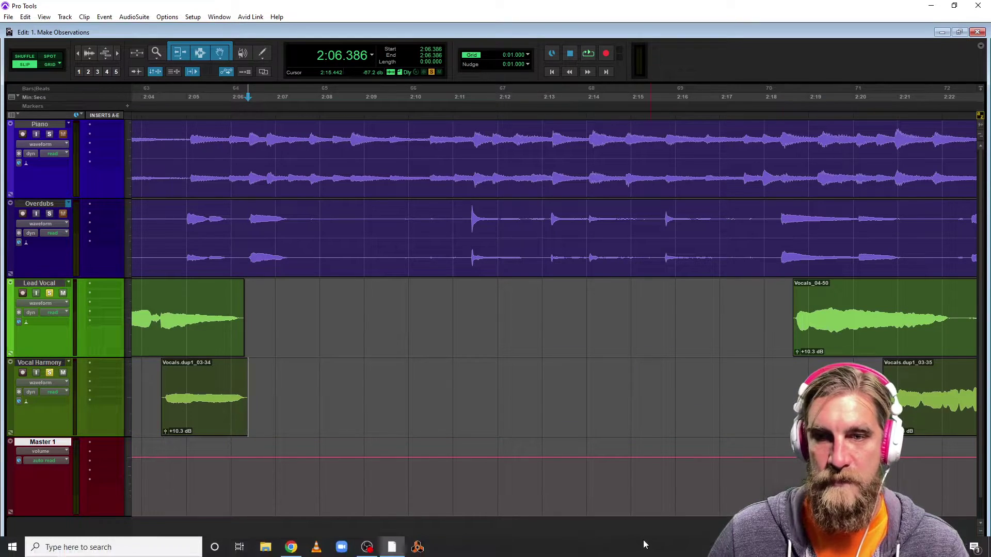
Delete the silence from about 2:22.4 to 2:23.2 on Lead Vocal and from about 2:23.1 to 2:29.9 on Vocal Harmony
{"action": "left_click_drag", "start_coordinate": [702, 550], "coordinate": [732, 550]}
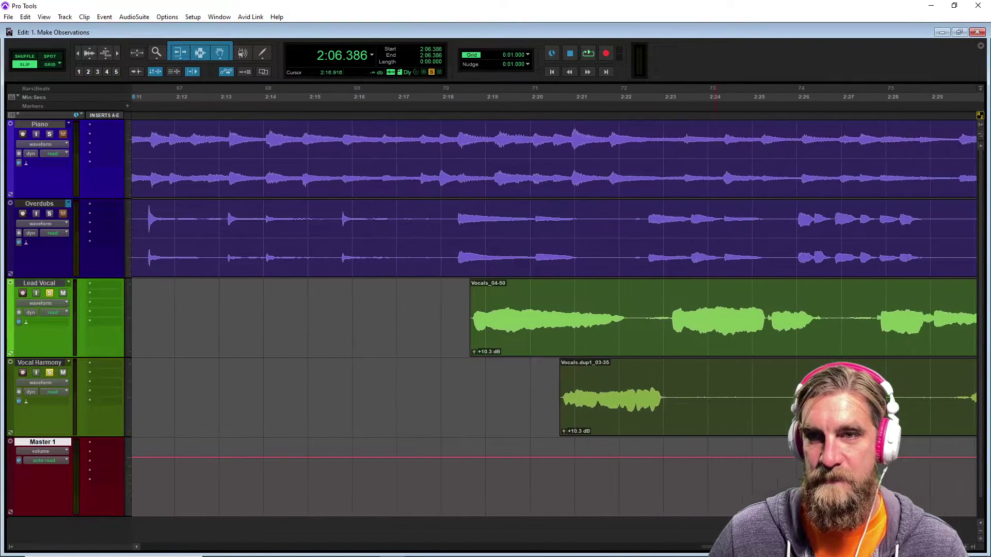
{"action": "left_click_drag", "start_coordinate": [636, 296], "coordinate": [670, 329]}
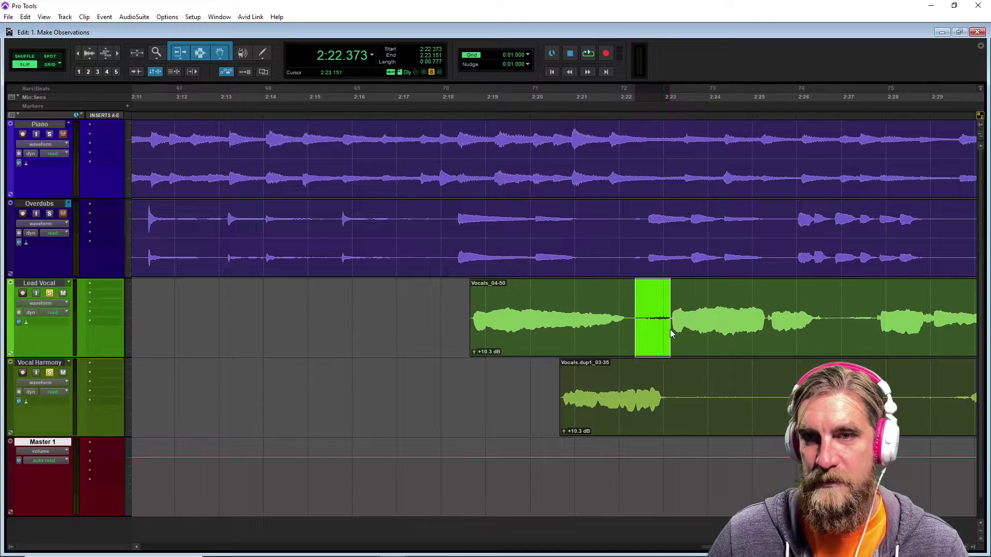
{"action": "key", "text": "Delete"}
{"action": "left_click_drag", "start_coordinate": [668, 383], "coordinate": [917, 403]}
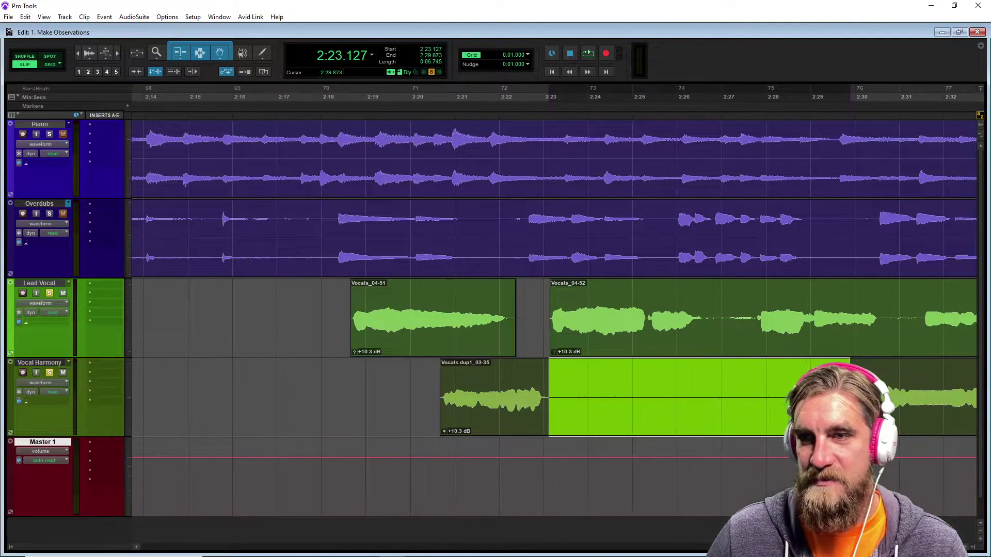
{"action": "key", "text": "Delete"}
Delete the Lead Vocal silences from about 2:26.6 to 2:27.7 and from about 2:30.6 to 2:31.5
{"action": "left_click_drag", "start_coordinate": [705, 305], "coordinate": [753, 335]}
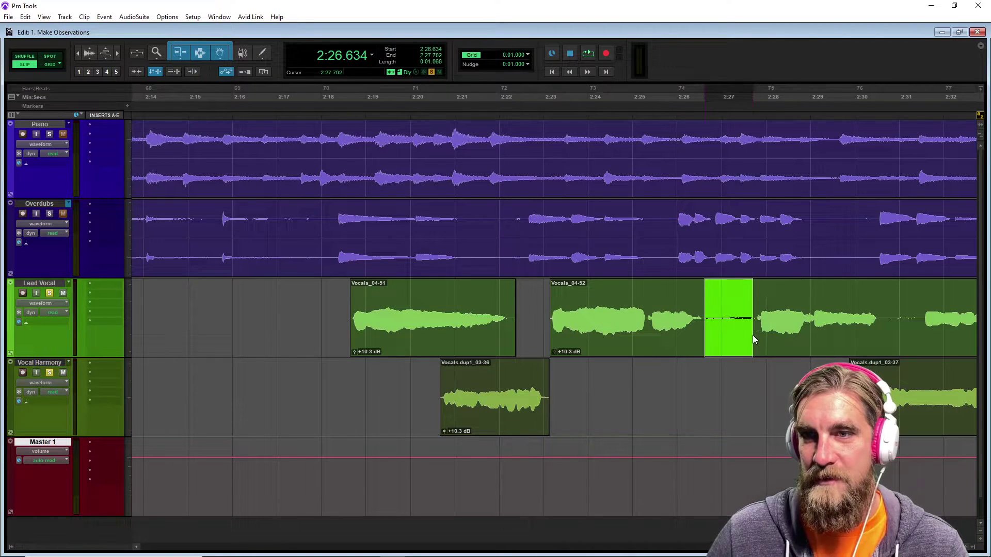
{"action": "key", "text": "Delete"}
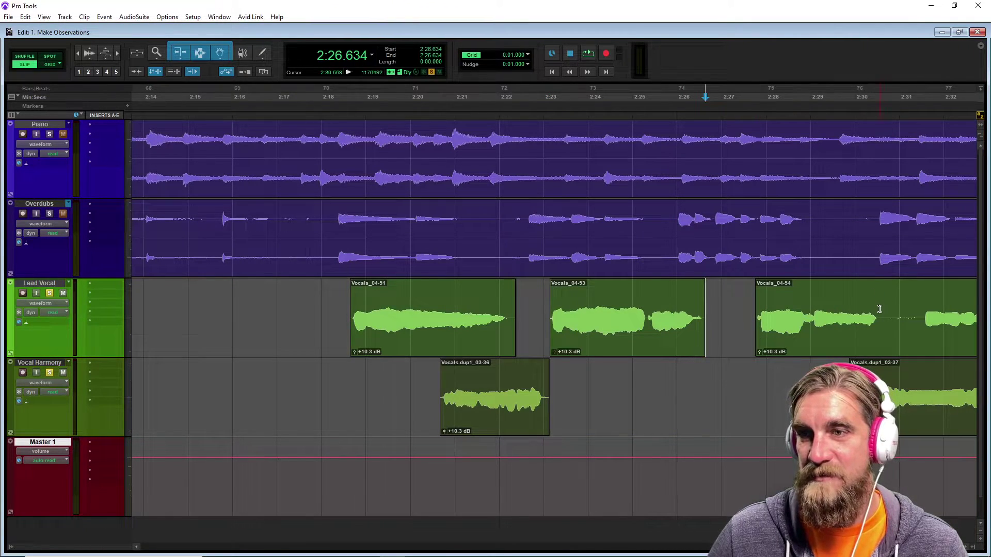
{"action": "key", "text": "Delete"}
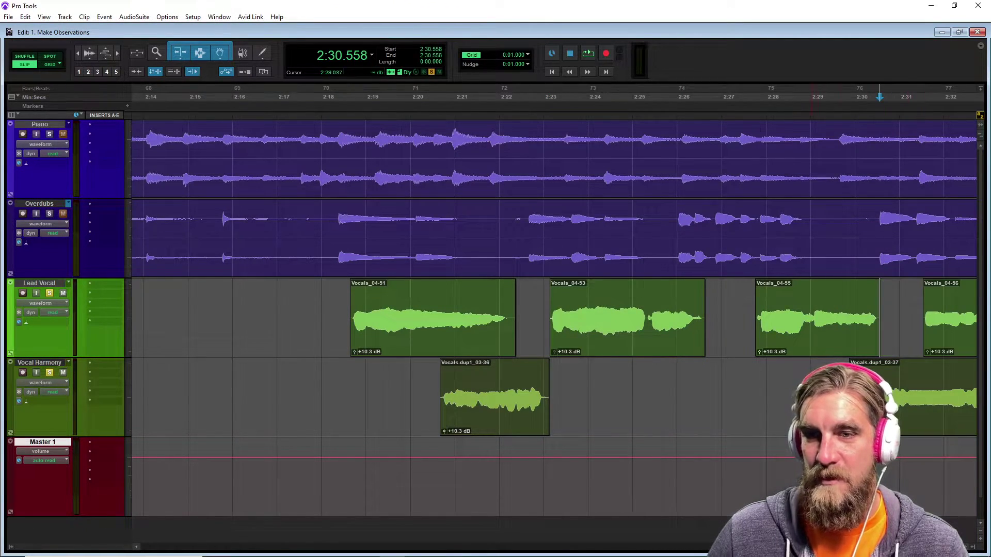
Delete the silence from about 2:34.1 to 2:35.8 on Lead Vocal and from about 2:34.2 to 2:37.5 on Vocal Harmony
{"action": "scroll", "coordinate": [501, 304], "scroll_direction": "right", "scroll_amount": 5}
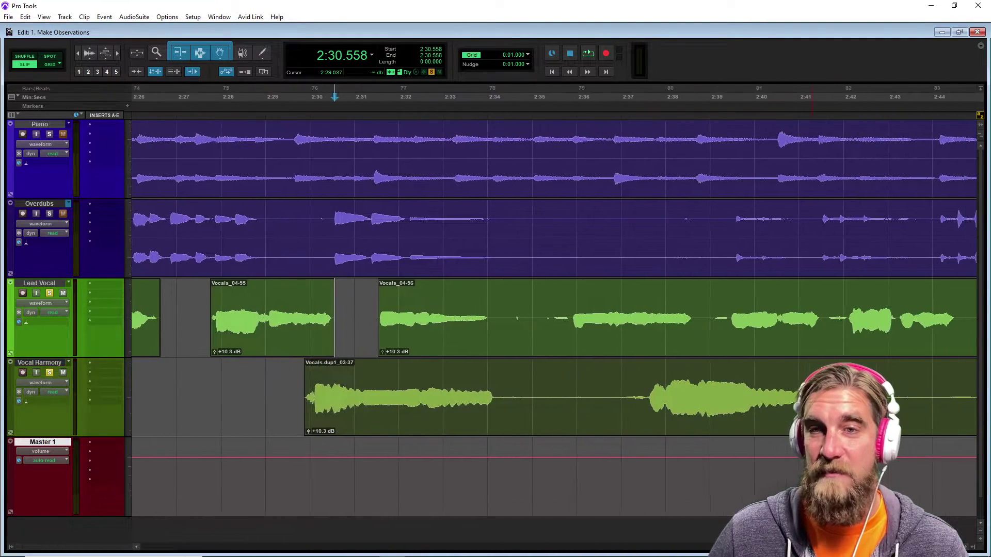
{"action": "left_click_drag", "start_coordinate": [491, 304], "coordinate": [570, 341]}
{"action": "key", "text": "Delete"}
{"action": "left_click_drag", "start_coordinate": [496, 381], "coordinate": [652, 389]}
{"action": "key", "text": "Delete"}
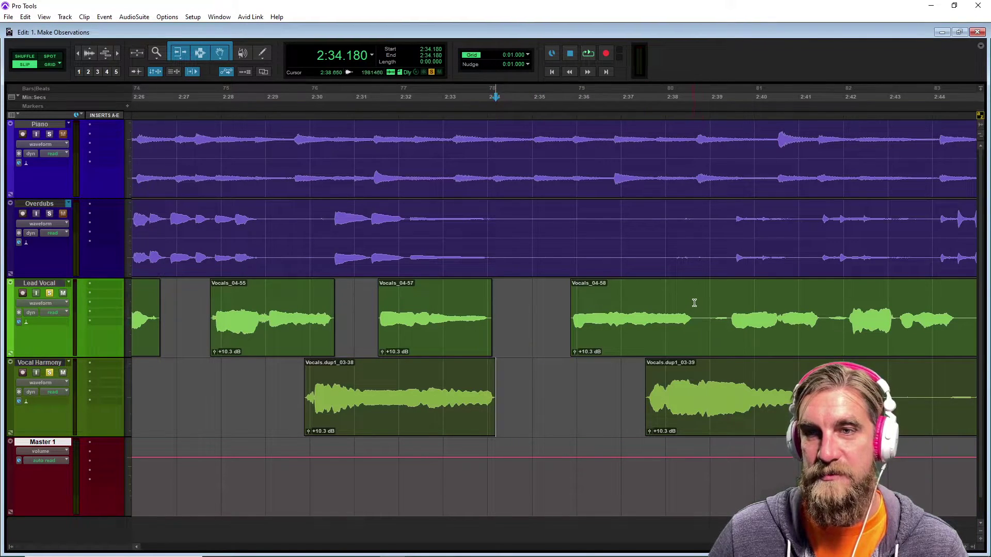
Delete the Lead Vocal silences from about 2:38.7 to 2:39.5 and from about 2:41.5 to 2:42.1
{"action": "left_click_drag", "start_coordinate": [715, 323], "coordinate": [730, 334]}
{"action": "key", "text": "Delete"}
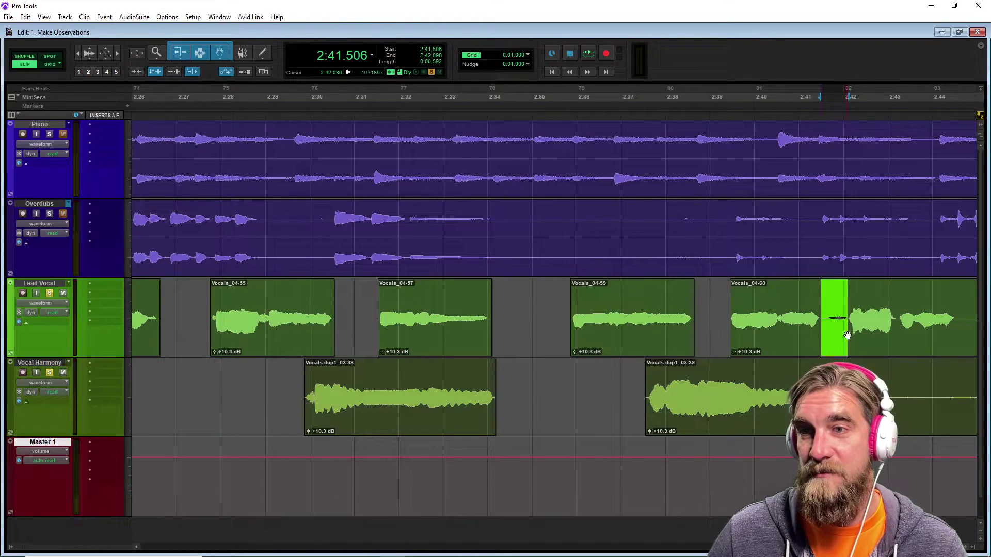
{"action": "key", "text": "Delete"}
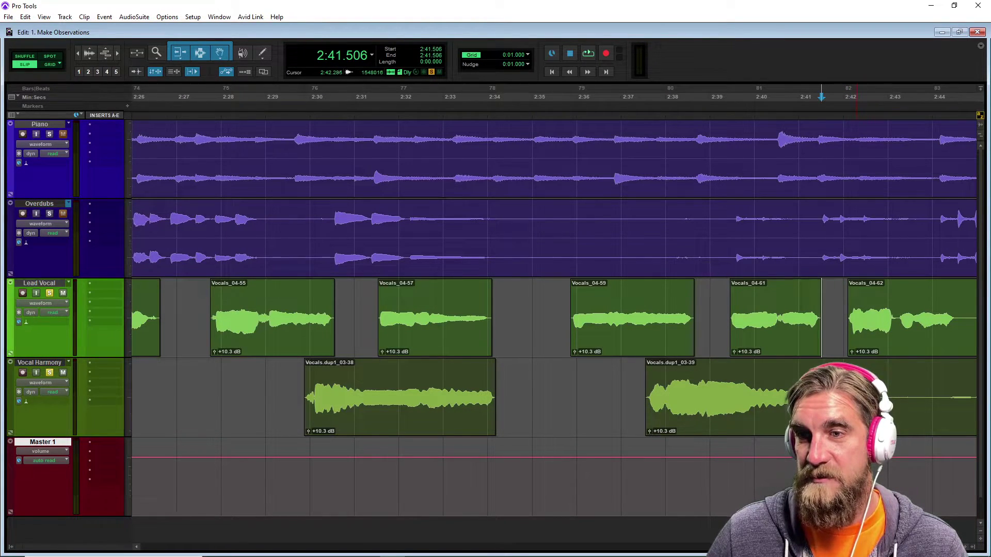
Delete the Vocal Harmony silence from about 2:42.3 to 2:45.0 and add a fade-out of about 0.07 s to the preceding clip
{"action": "left_click_drag", "start_coordinate": [857, 367], "coordinate": [619, 408]}
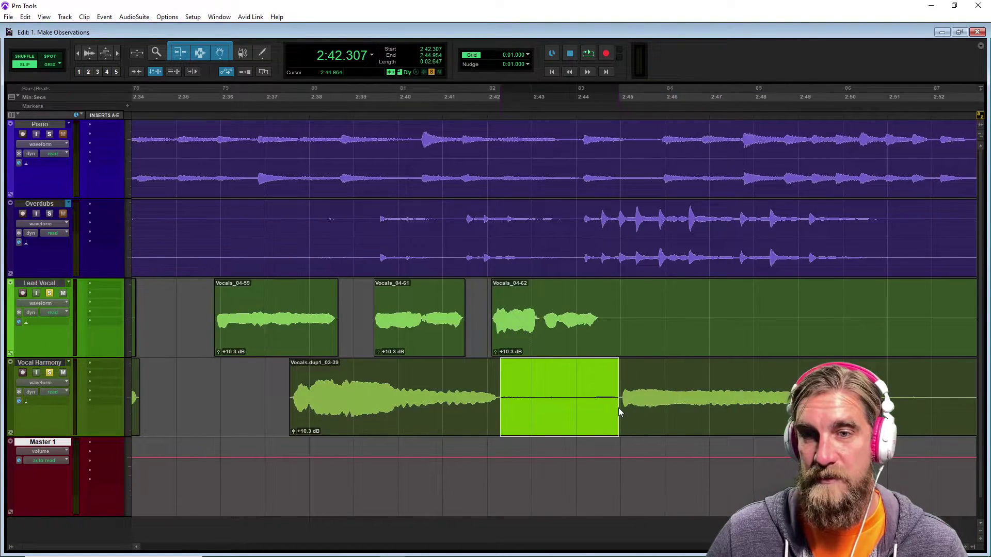
{"action": "key", "text": "Delete"}
{"action": "left_click_drag", "start_coordinate": [497, 363], "coordinate": [497, 392]}
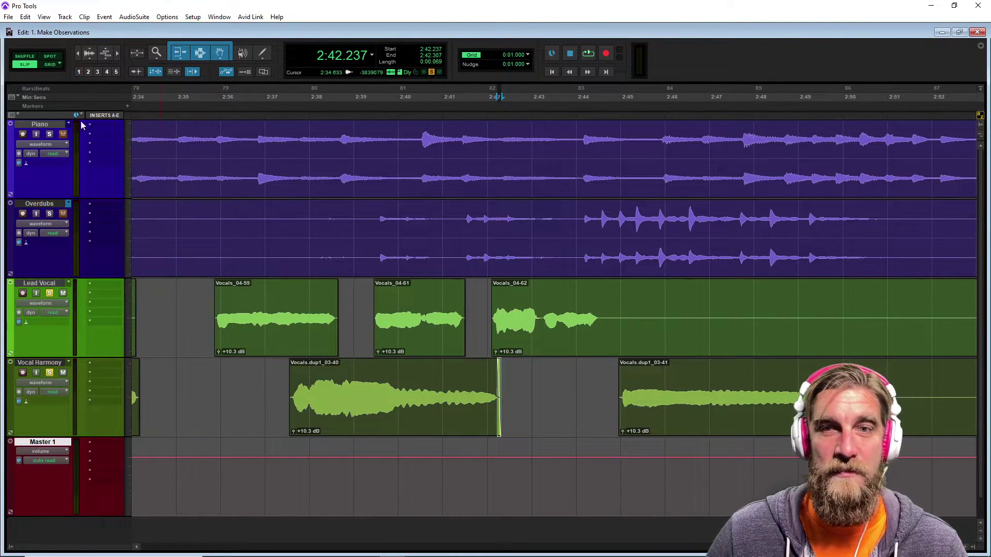
Delete the trailing silence after about 2:44.6 on Lead Vocal and after about 2:49.6 on Vocal Harmony
{"action": "left_click_drag", "start_coordinate": [603, 301], "coordinate": [593, 321]}
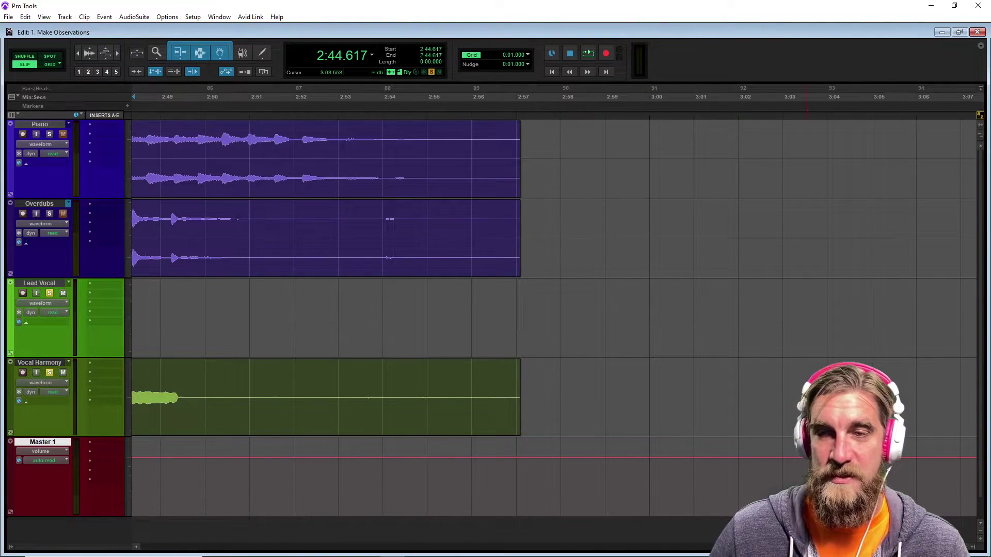
{"action": "scroll", "coordinate": [594, 299], "scroll_direction": "left", "scroll_amount": 10}
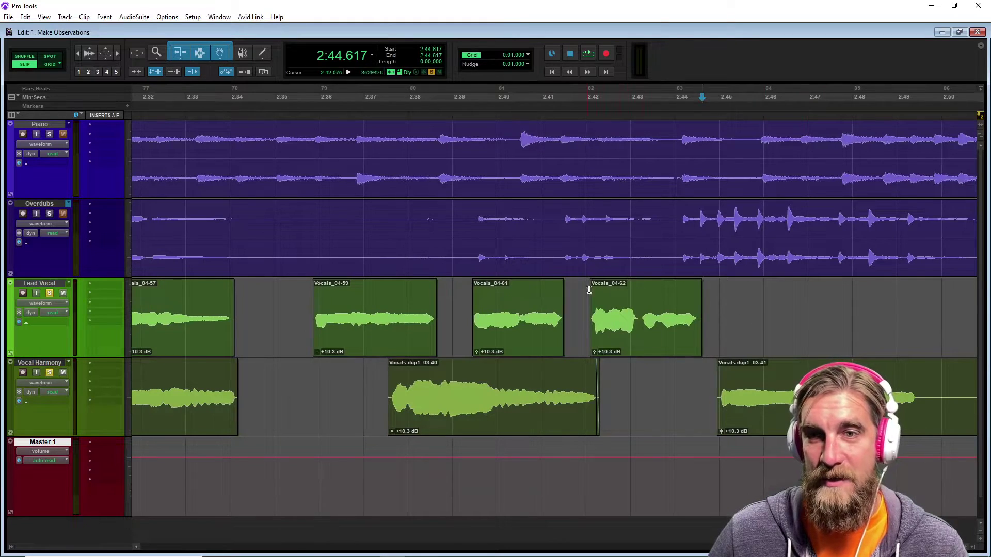
{"action": "left_click_drag", "start_coordinate": [923, 381], "coordinate": [579, 361]}
{"action": "key", "text": "Delete"}
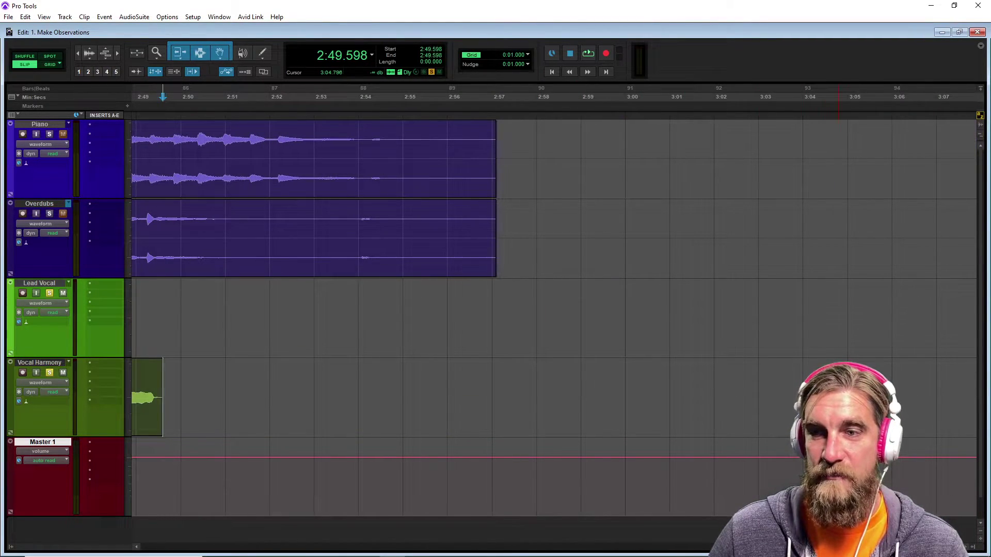
Select all clips on Lead Vocal and Vocal Harmony from 0:00 to about 2:58.6
{"action": "scroll", "coordinate": [554, 289], "scroll_direction": "left", "scroll_amount": 9}
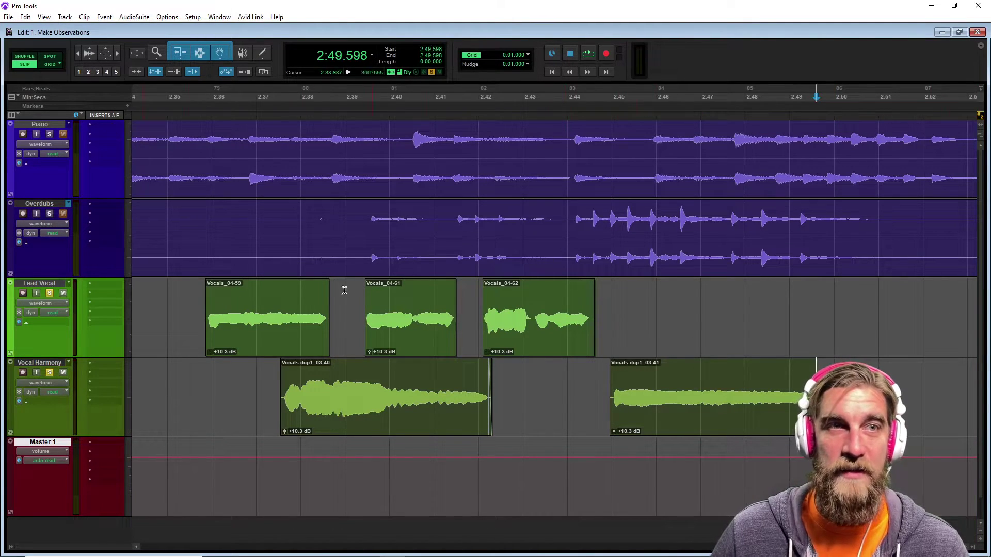
{"action": "key", "text": "ctrl+bracketleft"}
{"action": "key", "text": "ctrl+bracketleft"}
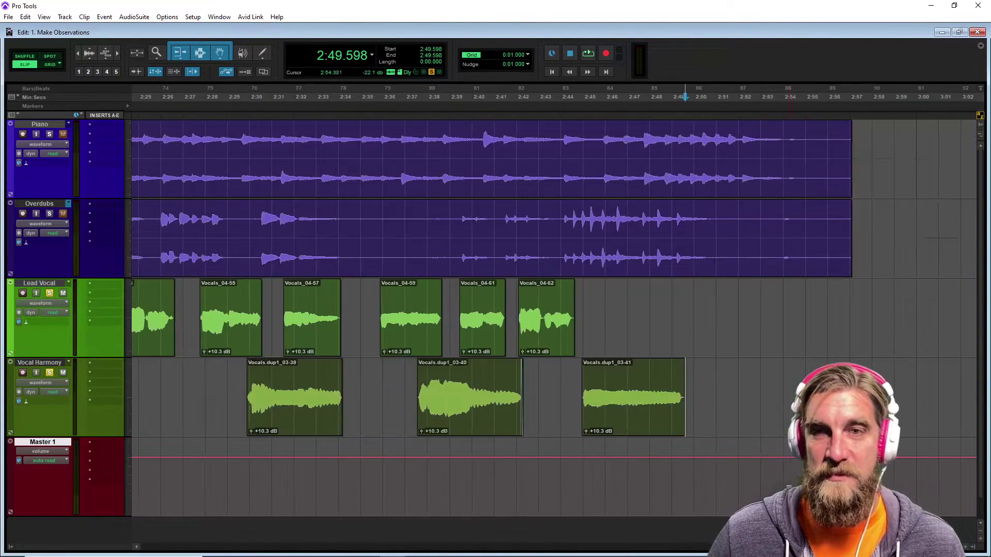
{"action": "left_click_drag", "start_coordinate": [719, 387], "coordinate": [125, 311]}
{"action": "key", "text": "ctrl+bracketleft"}
{"action": "key", "text": "ctrl+bracketleft"}
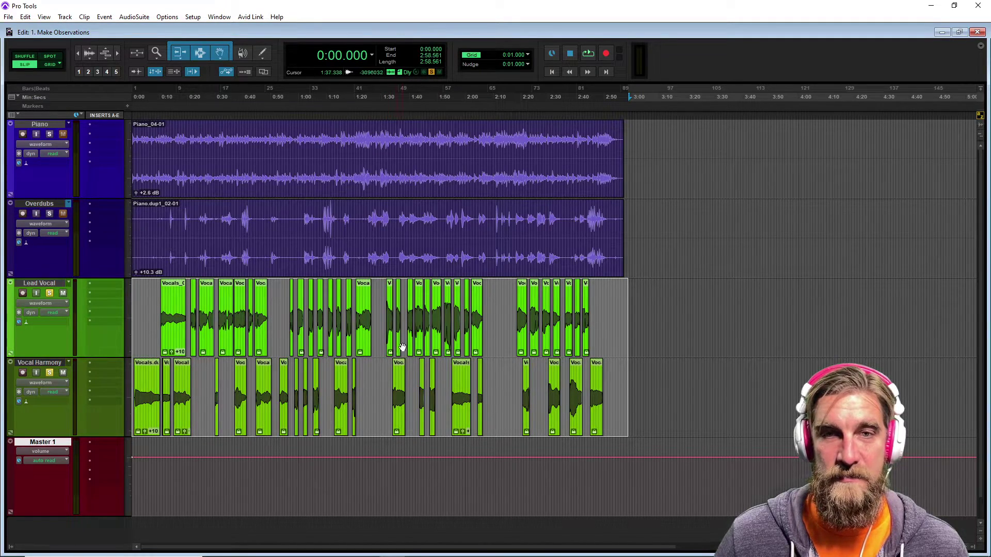
Unlock all the selected clips on Lead Vocal and Vocal Harmony
{"action": "left_click_drag", "start_coordinate": [598, 421], "coordinate": [609, 419]}
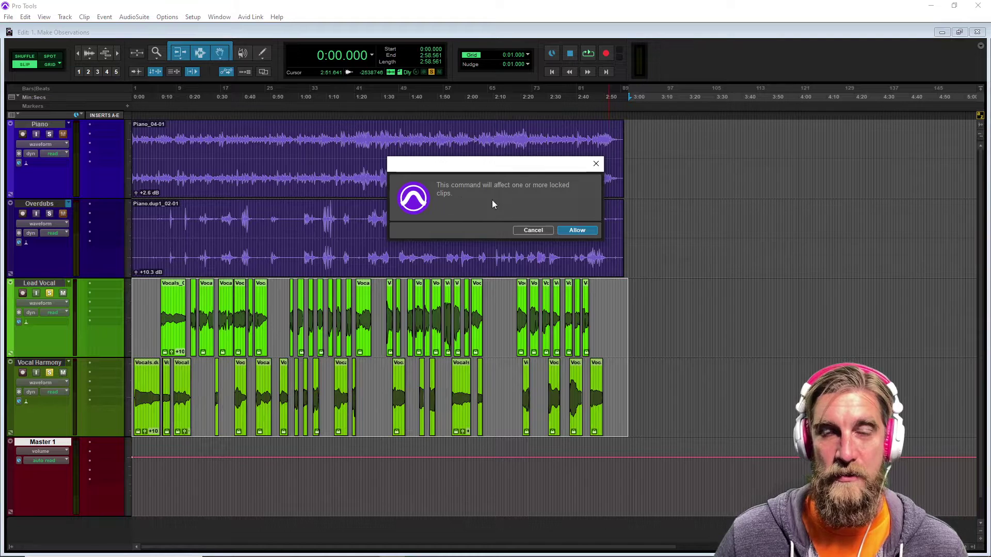
{"action": "left_click", "coordinate": [533, 230]}
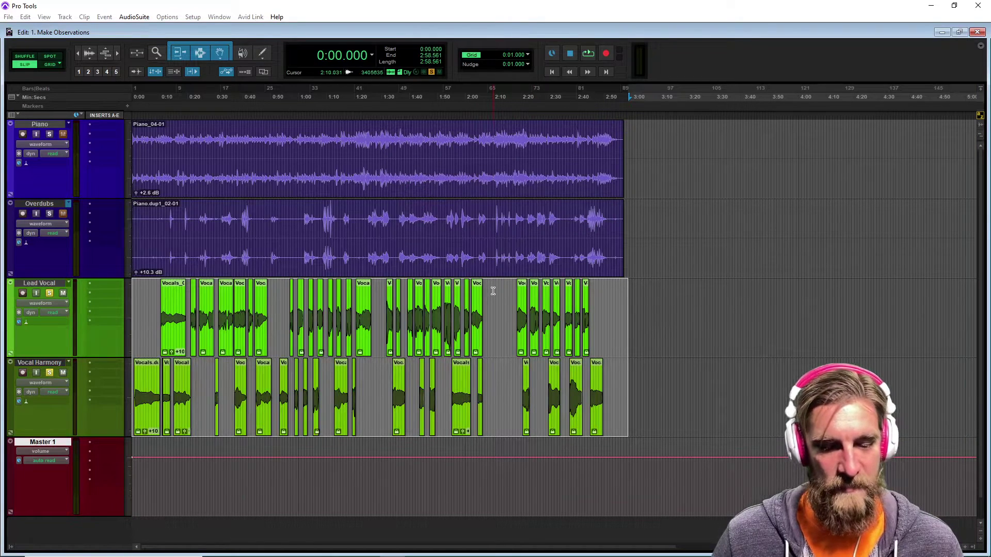
{"action": "key", "text": "ctrl+l"}
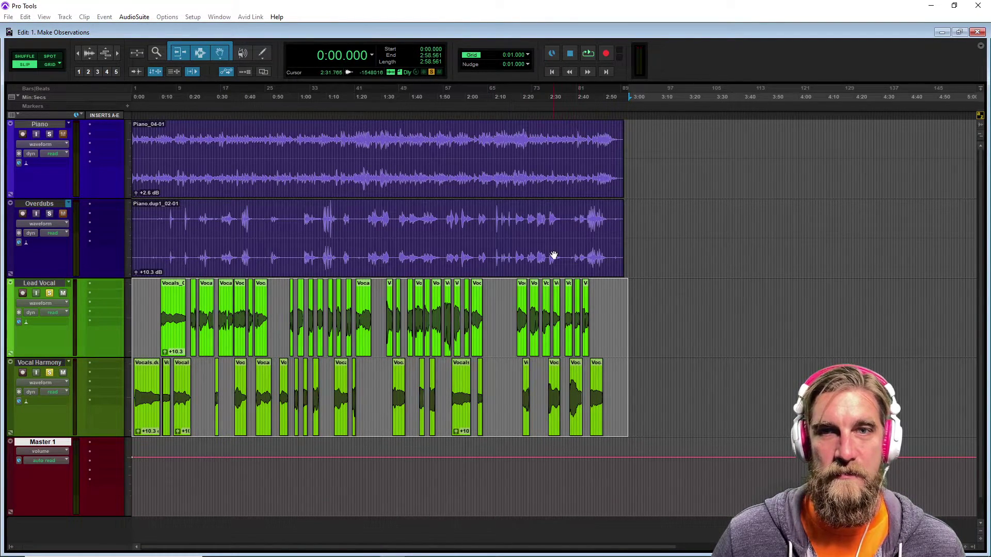
Consolidate Piano, Lead Vocal and Vocal Harmony into one continuous clip per track from 0:00 to about 2:57.1
{"action": "left_click", "coordinate": [566, 182]}
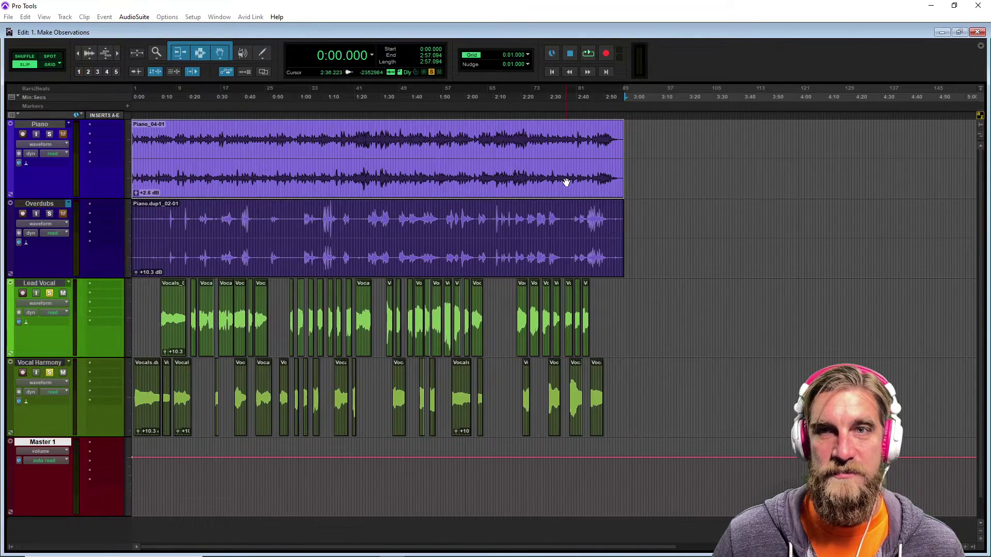
{"action": "left_click", "coordinate": [593, 413], "text": "shift"}
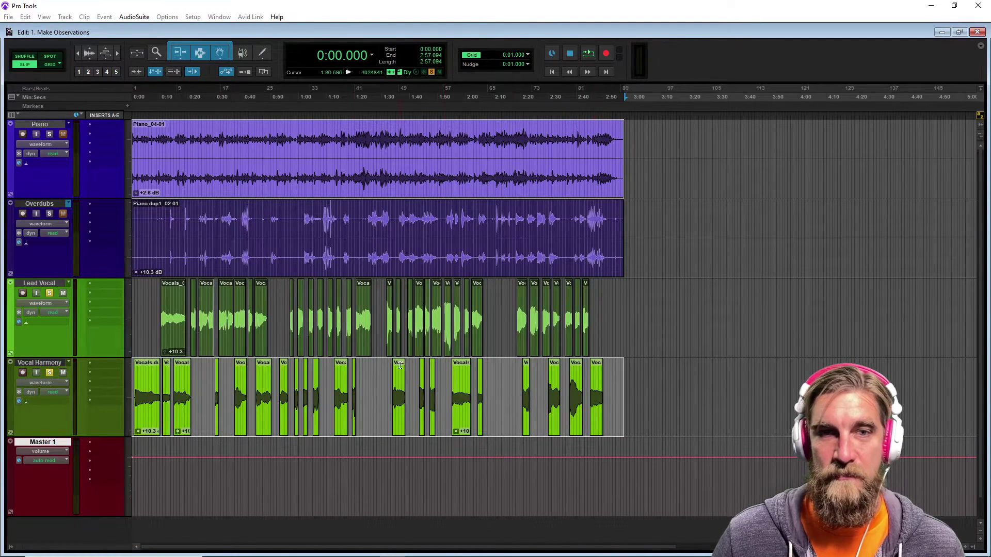
{"action": "left_click", "coordinate": [171, 343], "text": "shift"}
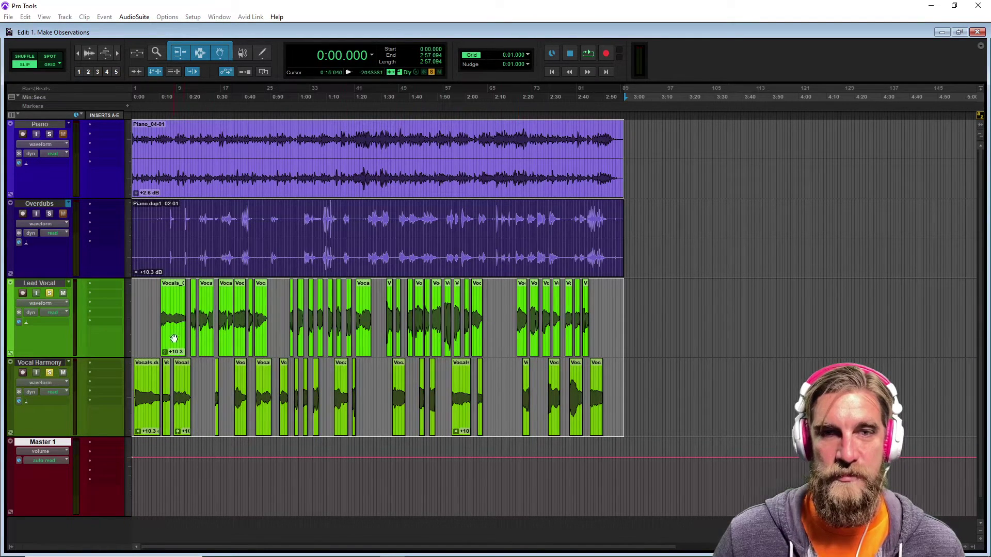
{"action": "left_click", "coordinate": [24, 16]}
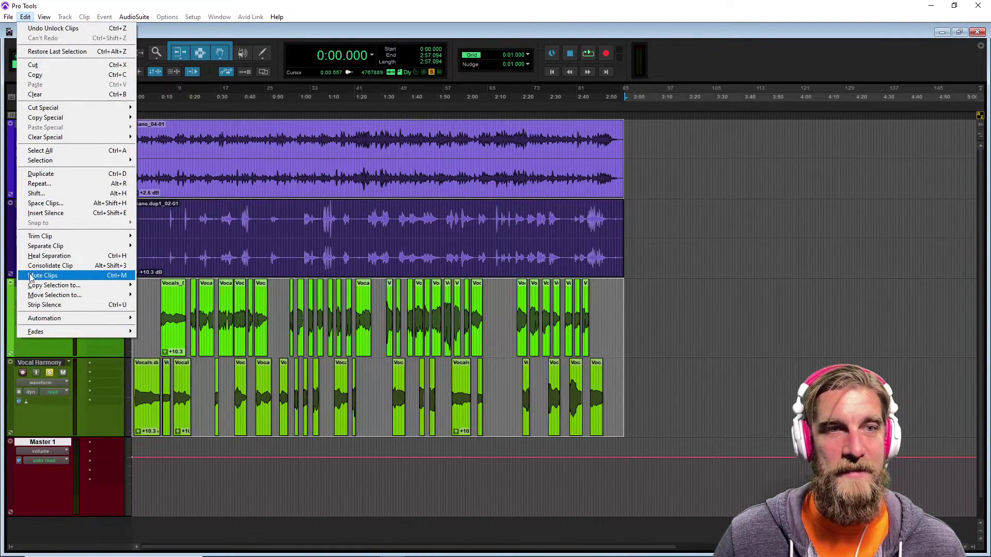
{"action": "left_click", "coordinate": [49, 266]}
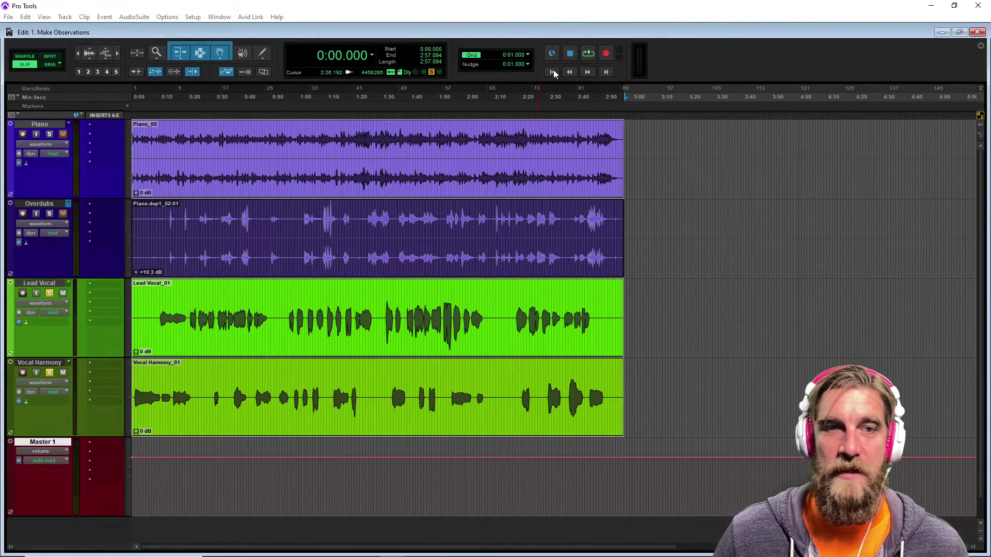
Play the consolidated tracks from about 0:53.2 to check the cleaned vocals
{"action": "key", "text": "ctrl+bracketright"}
{"action": "key", "text": "ctrl+bracketright"}
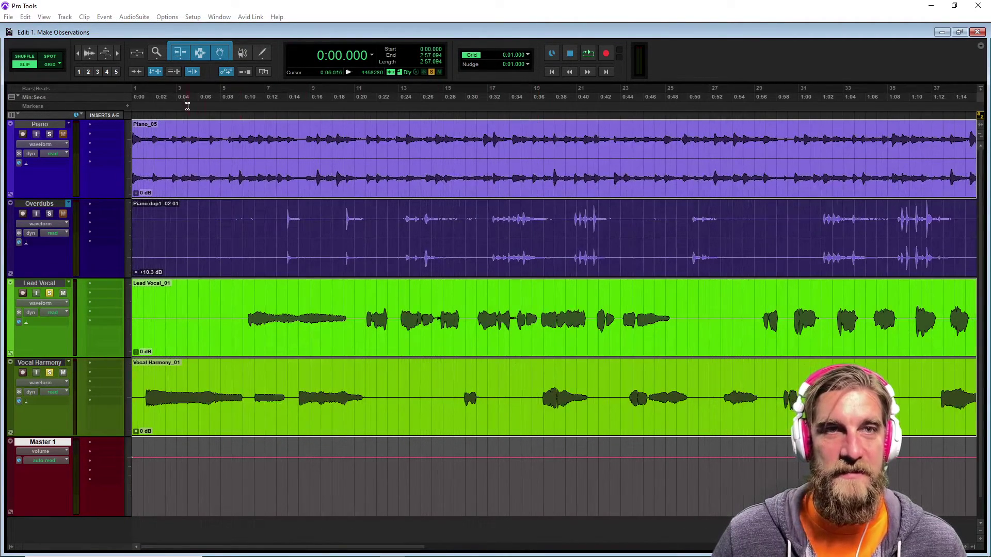
{"action": "left_click", "coordinate": [143, 99]}
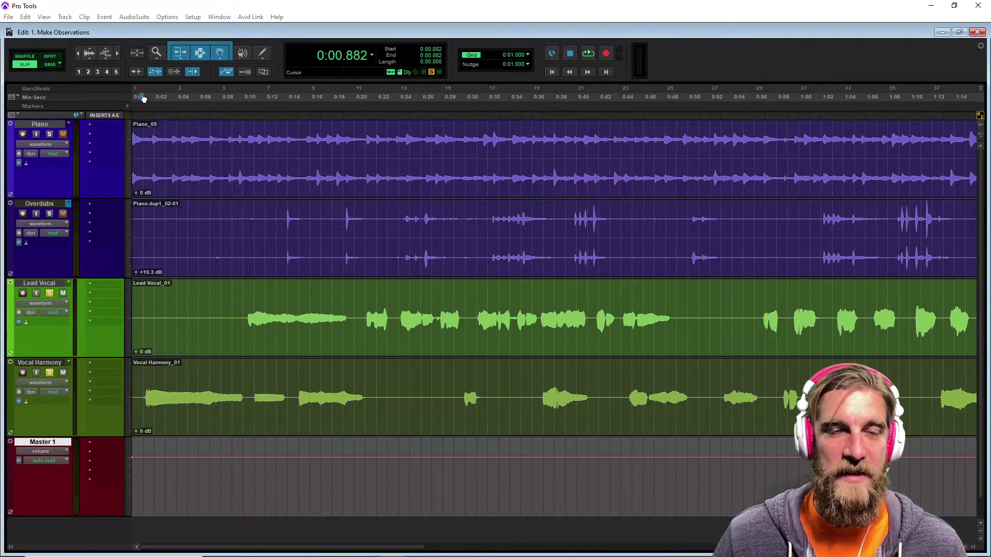
{"action": "left_click", "coordinate": [724, 98]}
{"action": "key", "text": "space"}
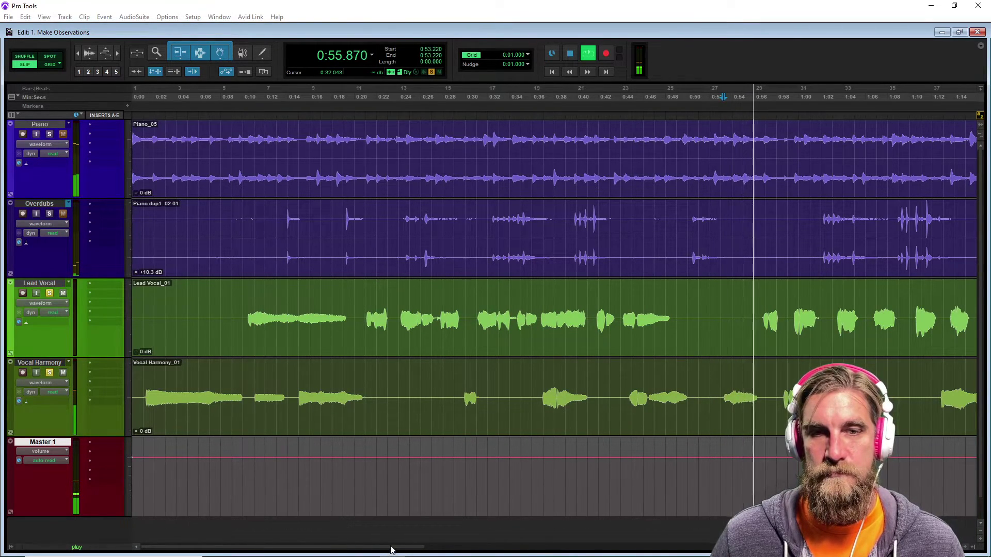
{"action": "left_click_drag", "start_coordinate": [390, 548], "coordinate": [397, 548]}
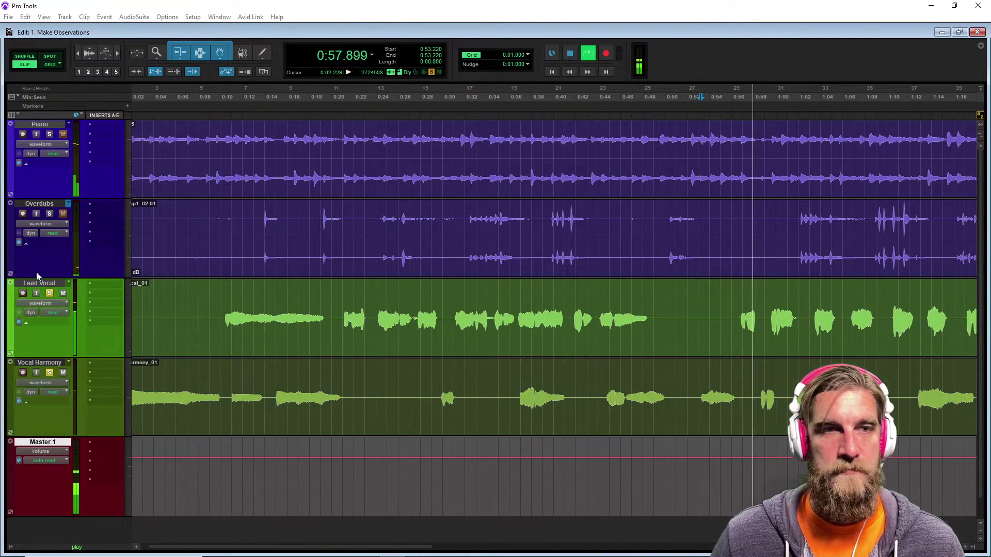
Turn off solo on Vocal Harmony and Lead Vocal during playback, and stop at about 1:18.6
{"action": "left_click", "coordinate": [49, 374]}
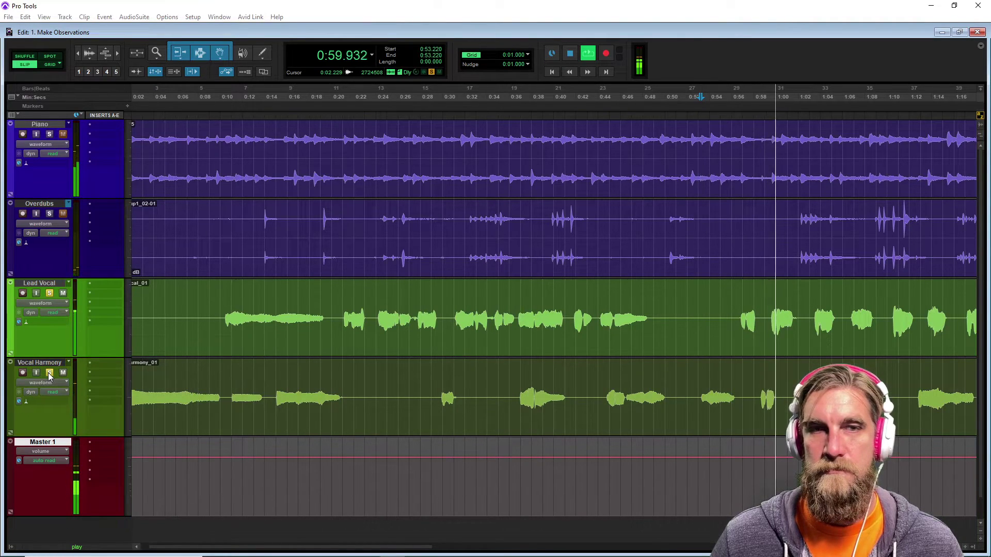
{"action": "left_click", "coordinate": [49, 293]}
{"action": "left_click_drag", "start_coordinate": [410, 547], "coordinate": [498, 547]}
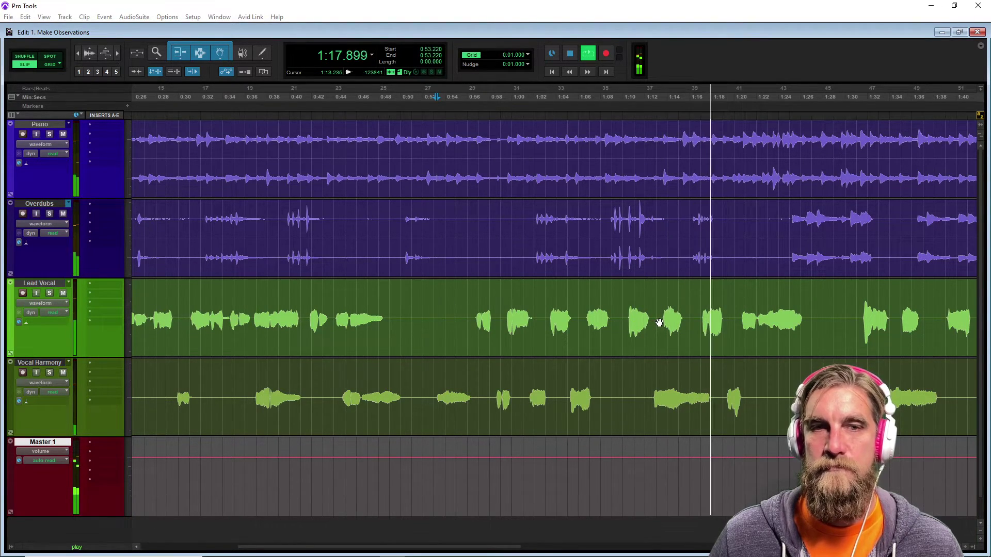
{"action": "key", "text": "space"}
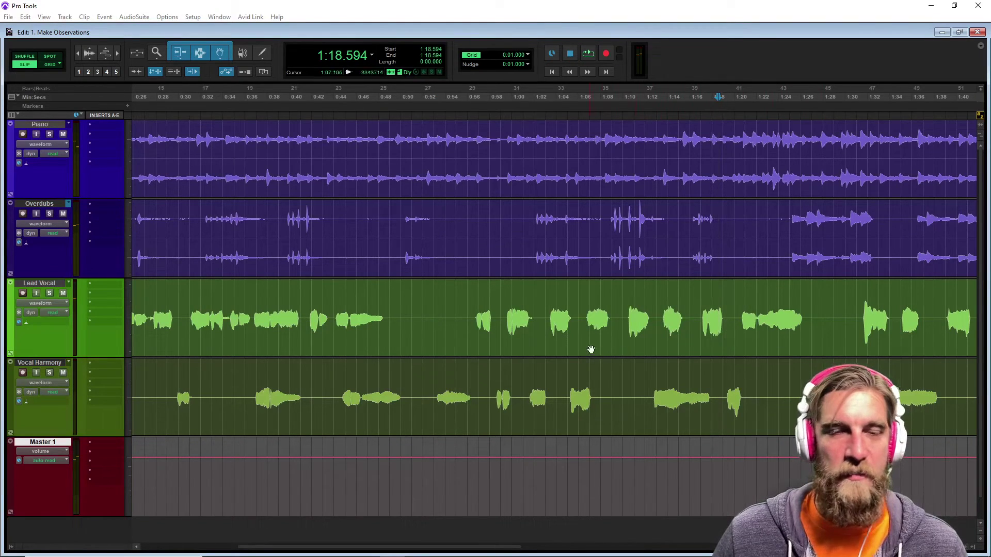
Examine the consolidated vocal clips and the Lead Vocal gaps at about 0:49.1–0:56.2 and 1:02.1–1:03.3, then return to the session start
{"action": "left_click_drag", "start_coordinate": [393, 306], "coordinate": [547, 302]}
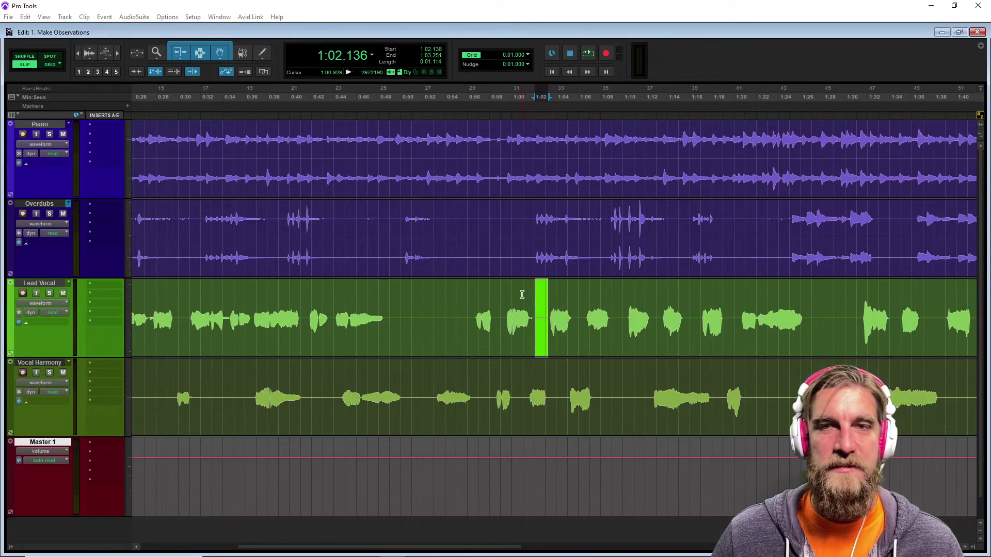
{"action": "left_click_drag", "start_coordinate": [390, 303], "coordinate": [469, 315]}
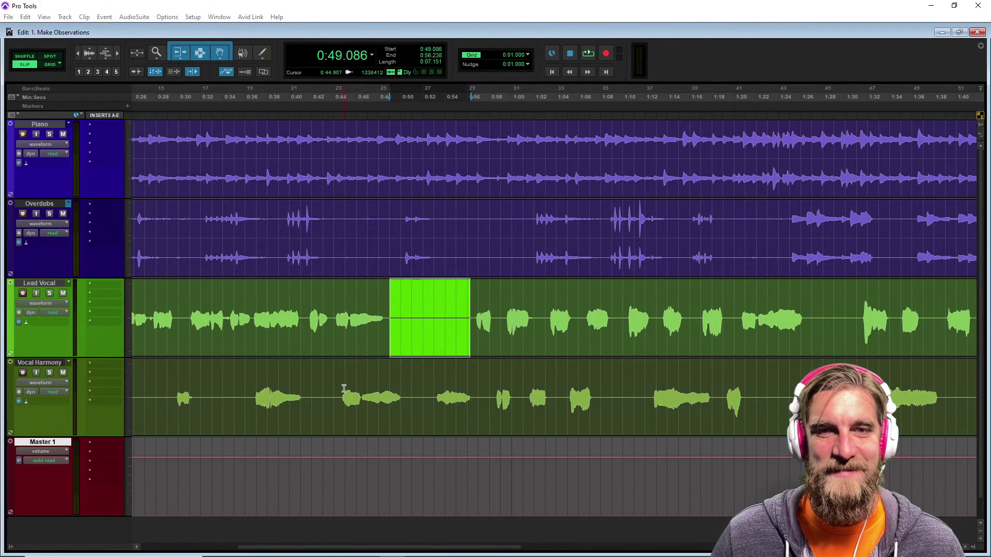
{"action": "left_click", "coordinate": [333, 419]}
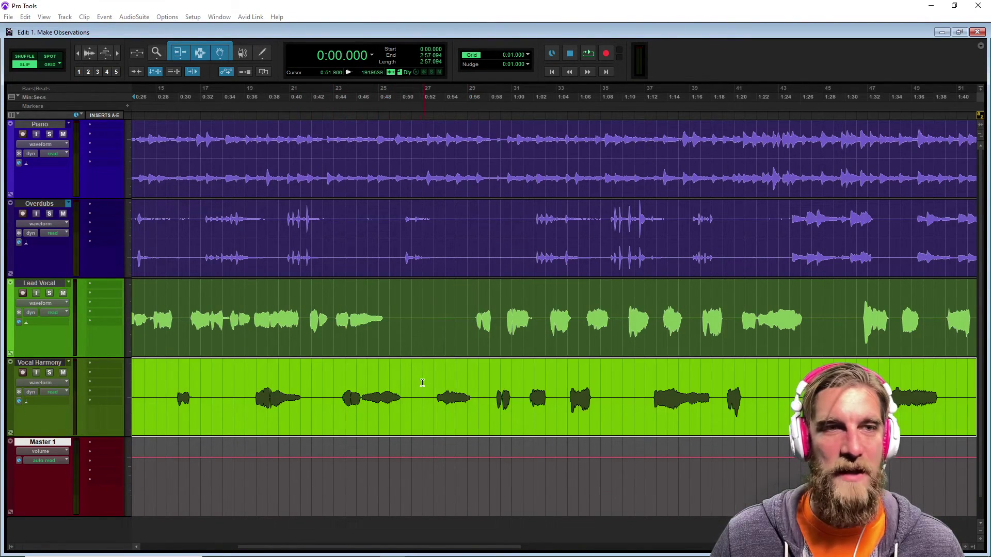
{"action": "left_click", "coordinate": [597, 346]}
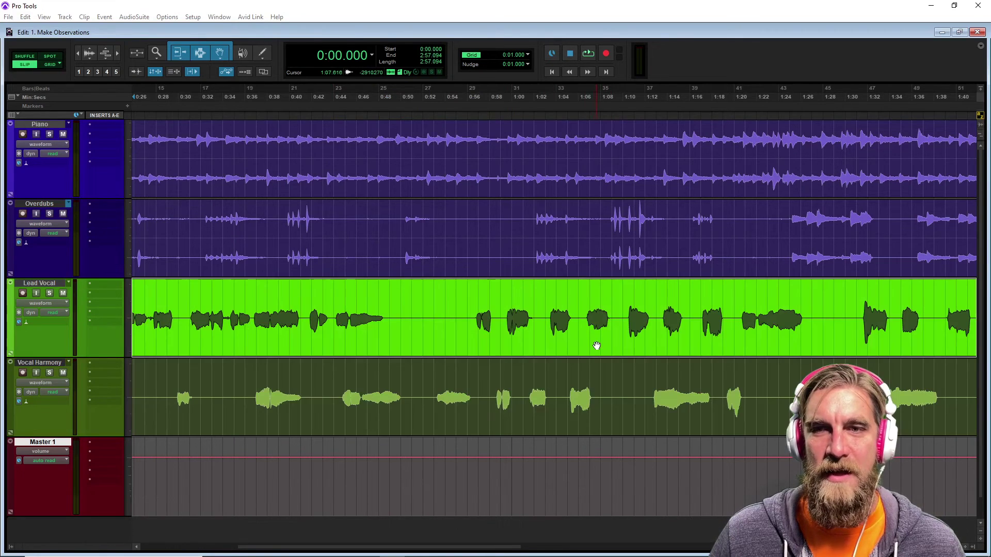
{"action": "left_click", "coordinate": [523, 413]}
{"action": "left_click", "coordinate": [537, 344]}
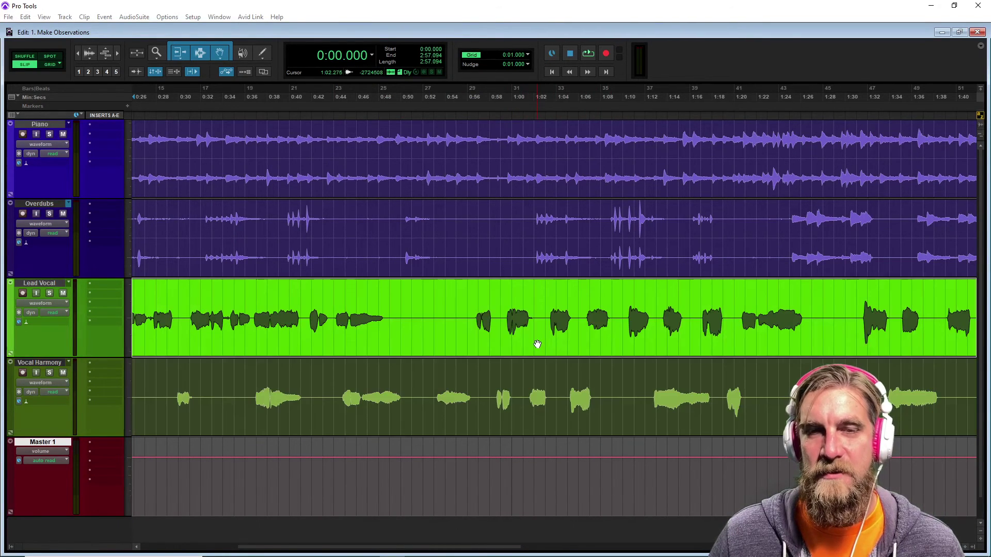
{"action": "left_click", "coordinate": [550, 72]}
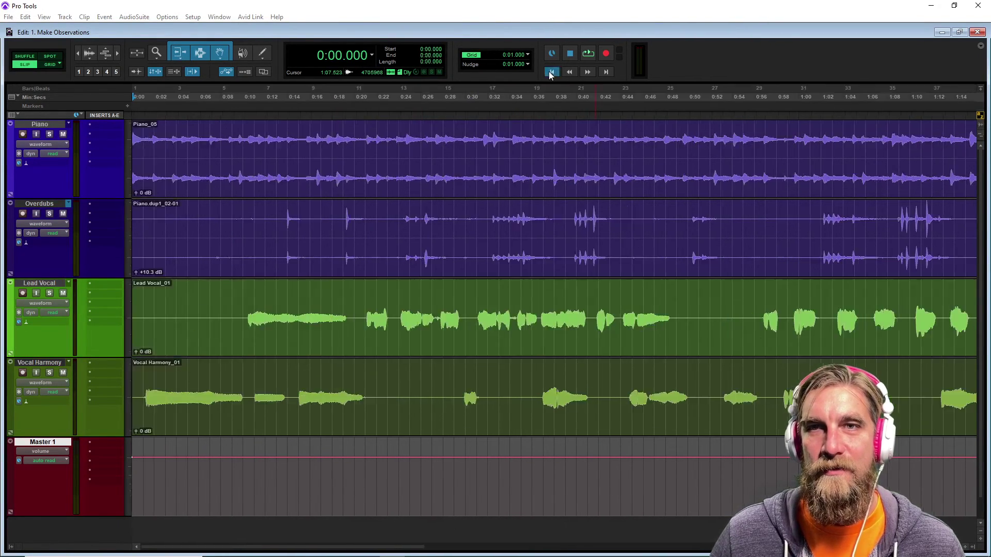